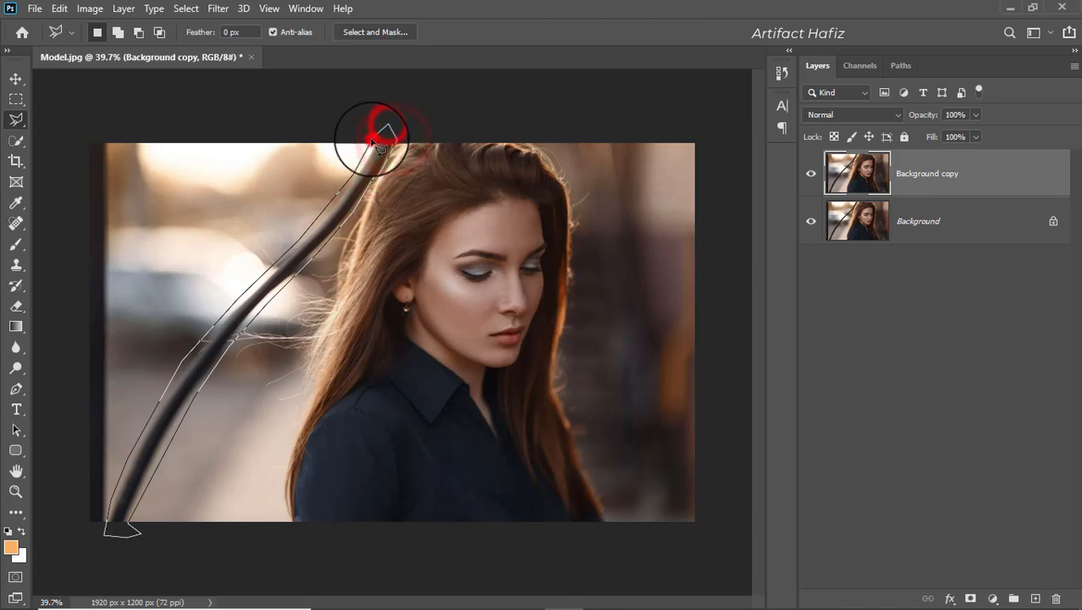
Step: Close the lasso outline around the dark cable, fill the selection using Content-Aware, and deselect it
{"action": "left_click", "coordinate": [373, 146]}
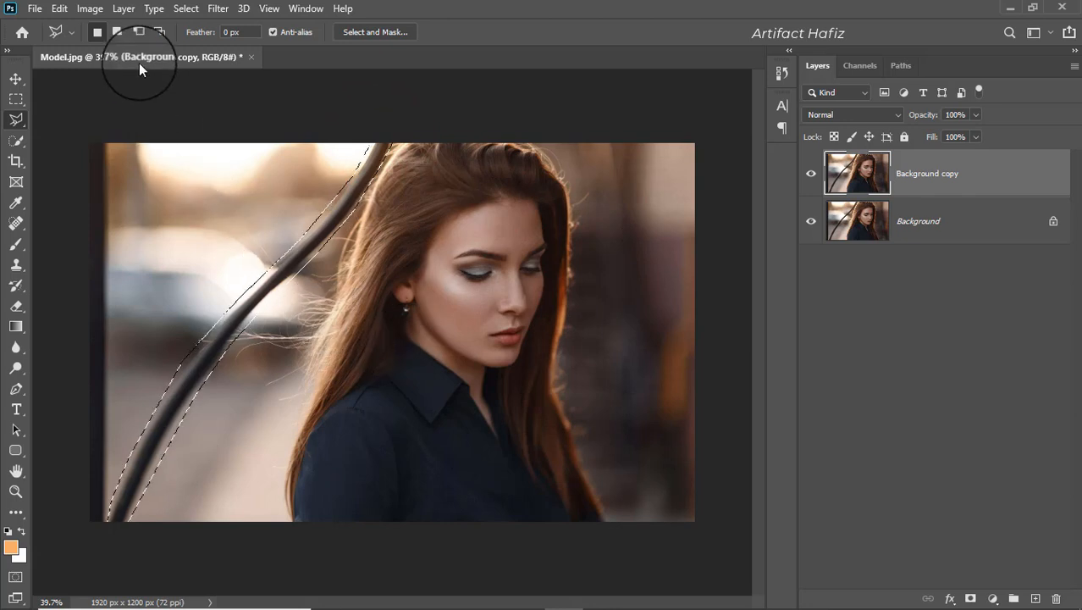
{"action": "left_click", "coordinate": [59, 8]}
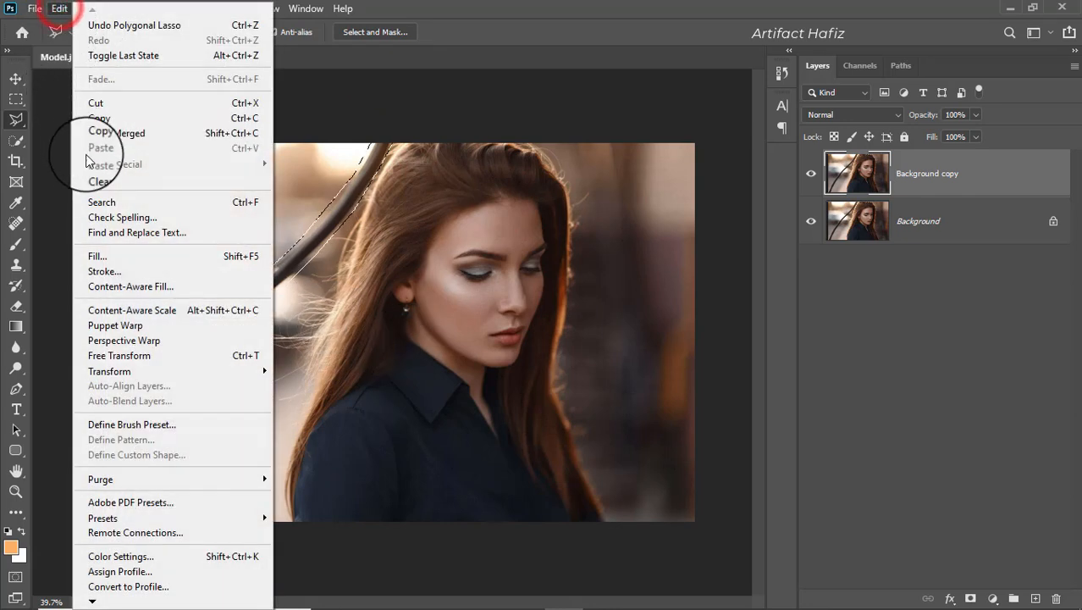
{"action": "left_click", "coordinate": [97, 255]}
{"action": "left_click", "coordinate": [554, 150]}
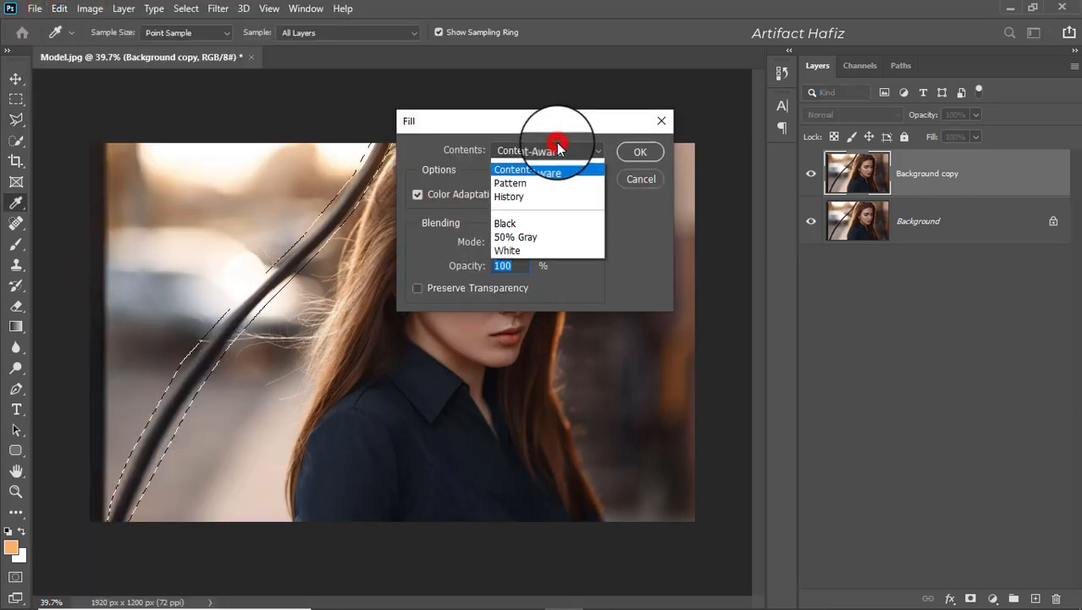
{"action": "left_click", "coordinate": [543, 213]}
{"action": "left_click", "coordinate": [628, 157]}
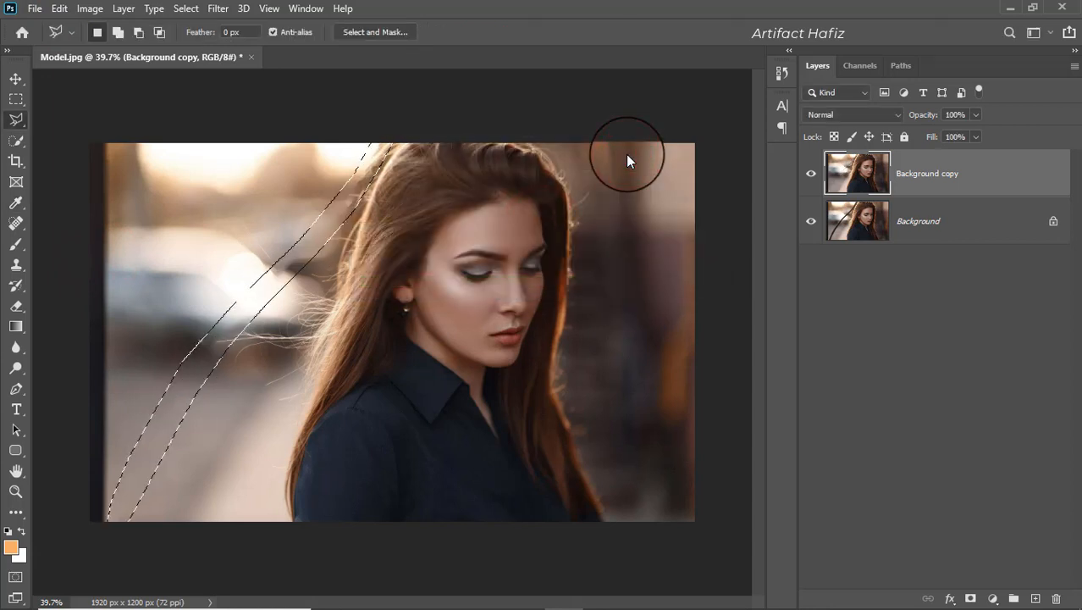
{"action": "left_click", "coordinate": [199, 12]}
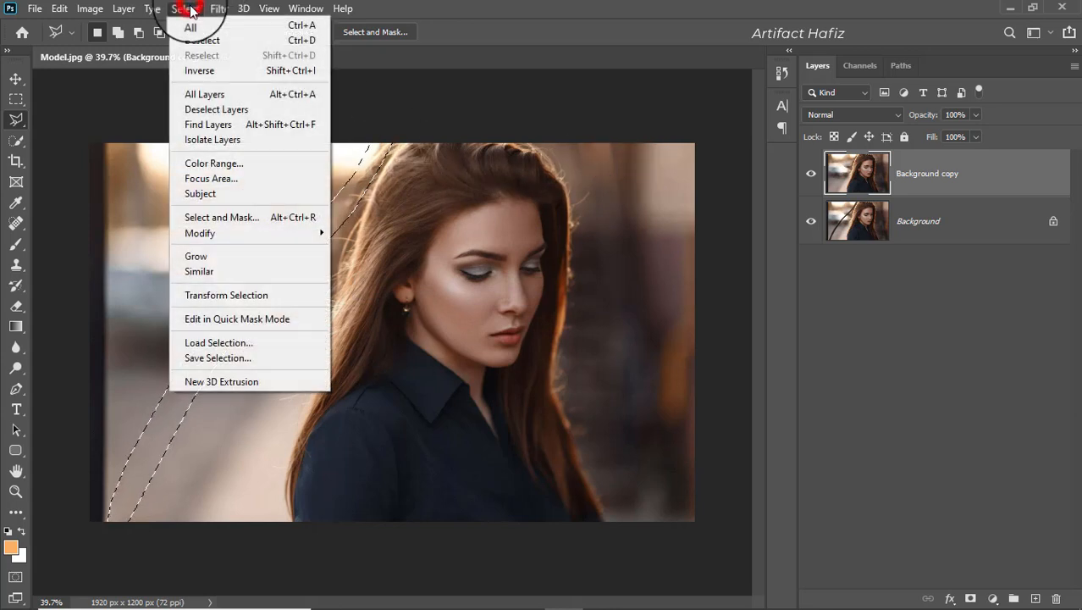
{"action": "left_click", "coordinate": [184, 39]}
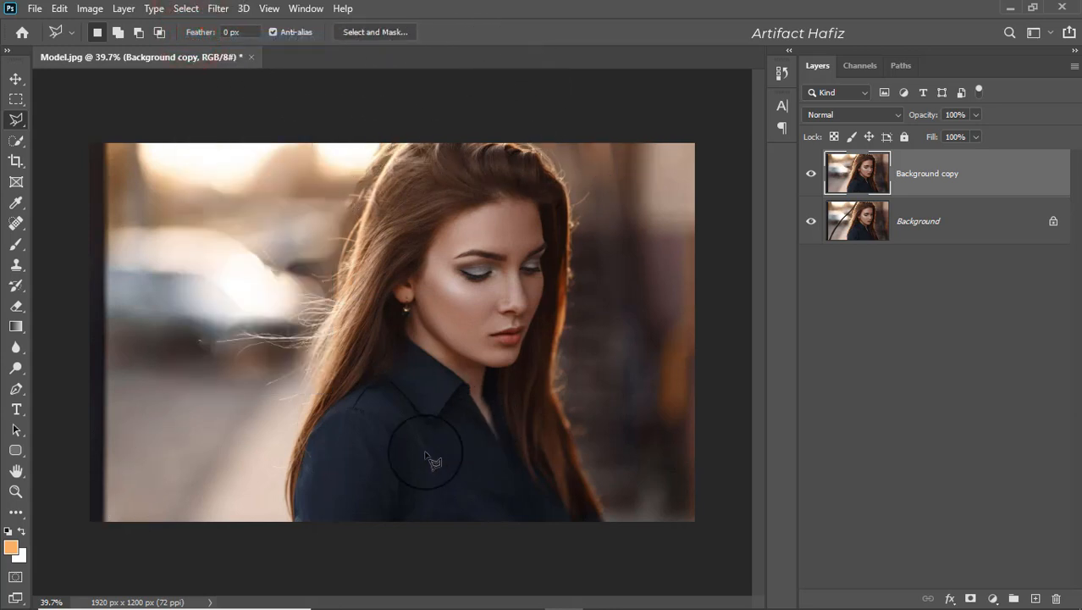
Step: Heal the blotchy pavement beside the woman's hair with a size 150 Spot Healing Brush, and compare the Background copy layer with the original
{"action": "left_click", "coordinate": [15, 78]}
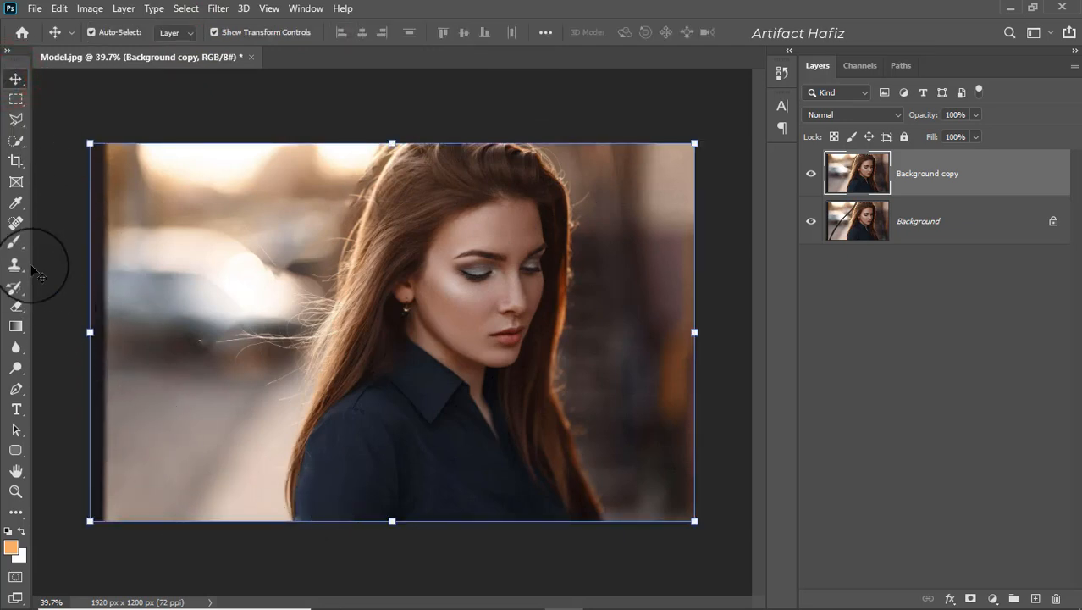
{"action": "left_click", "coordinate": [15, 223]}
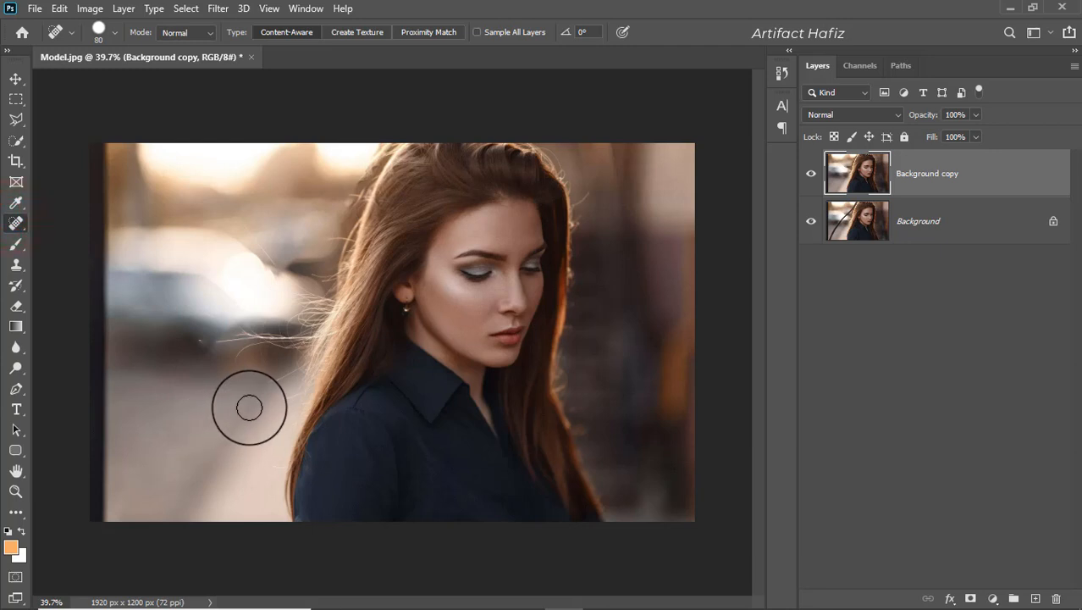
{"action": "key", "text": "bracketright"}
{"action": "key", "text": "bracketright"}
{"action": "key", "text": "bracketright"}
{"action": "key", "text": "bracketright"}
{"action": "left_click_drag", "start_coordinate": [254, 394], "coordinate": [204, 493]}
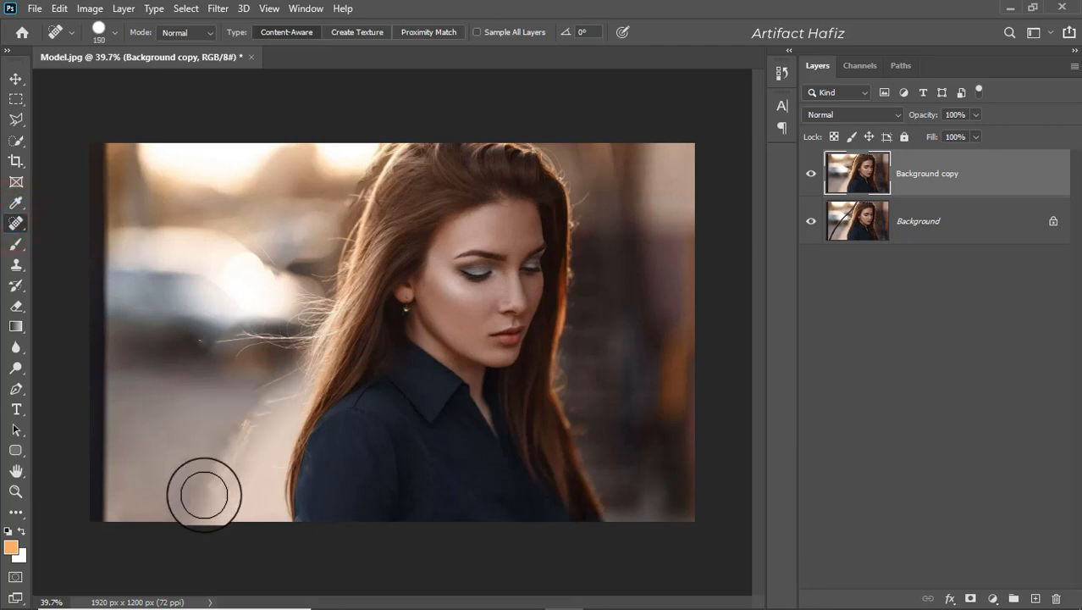
{"action": "left_click_drag", "start_coordinate": [201, 432], "coordinate": [257, 404]}
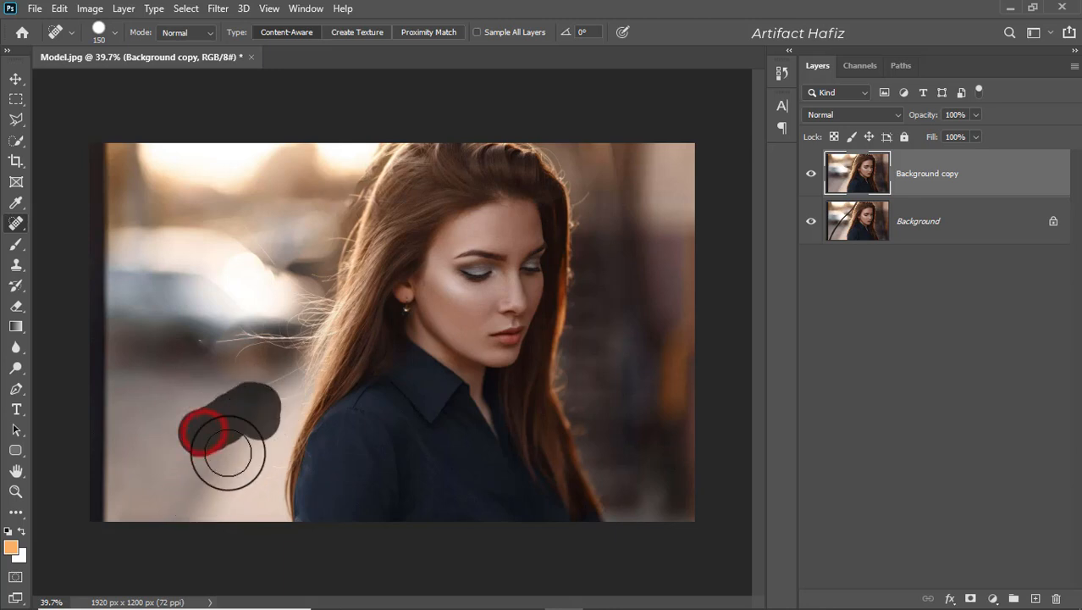
{"action": "left_click", "coordinate": [207, 483]}
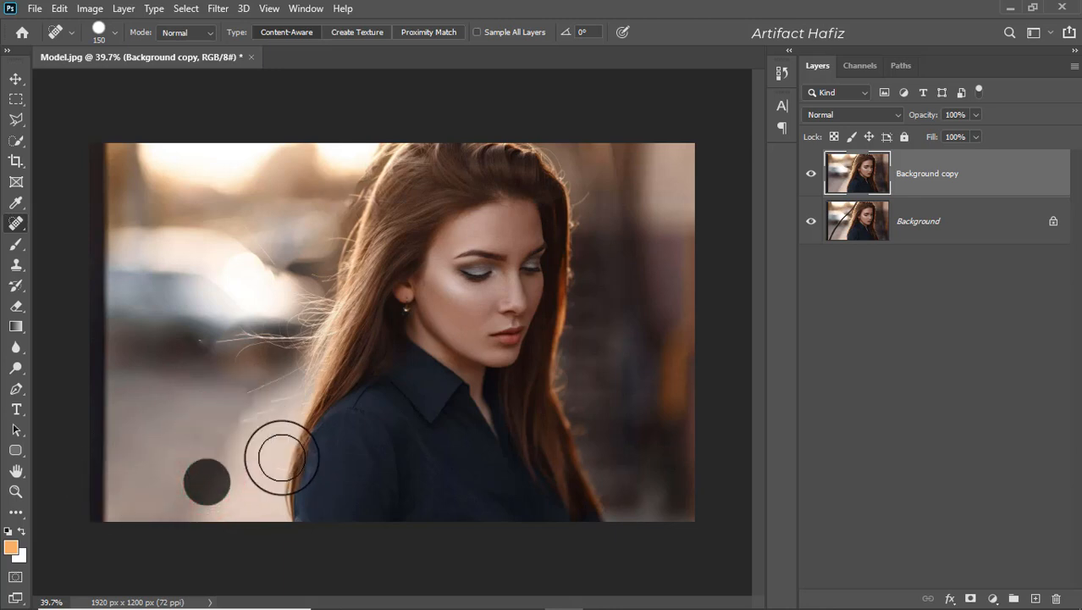
{"action": "left_click_drag", "start_coordinate": [244, 407], "coordinate": [213, 476]}
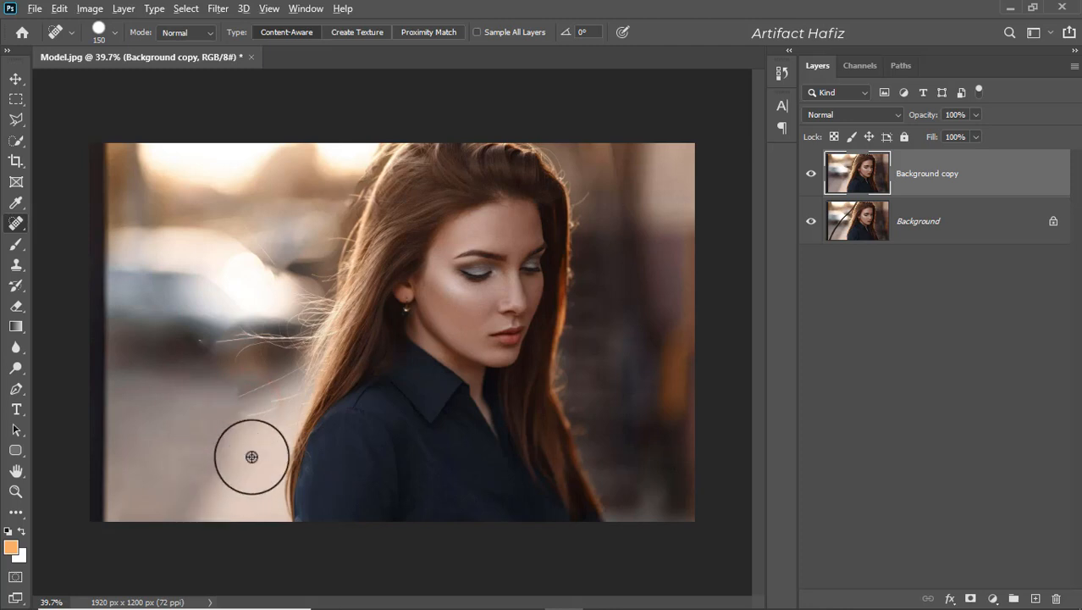
{"action": "scroll", "coordinate": [357, 437], "scroll_direction": "down", "scroll_amount": 3}
{"action": "scroll", "coordinate": [424, 440], "scroll_direction": "up", "scroll_amount": 4}
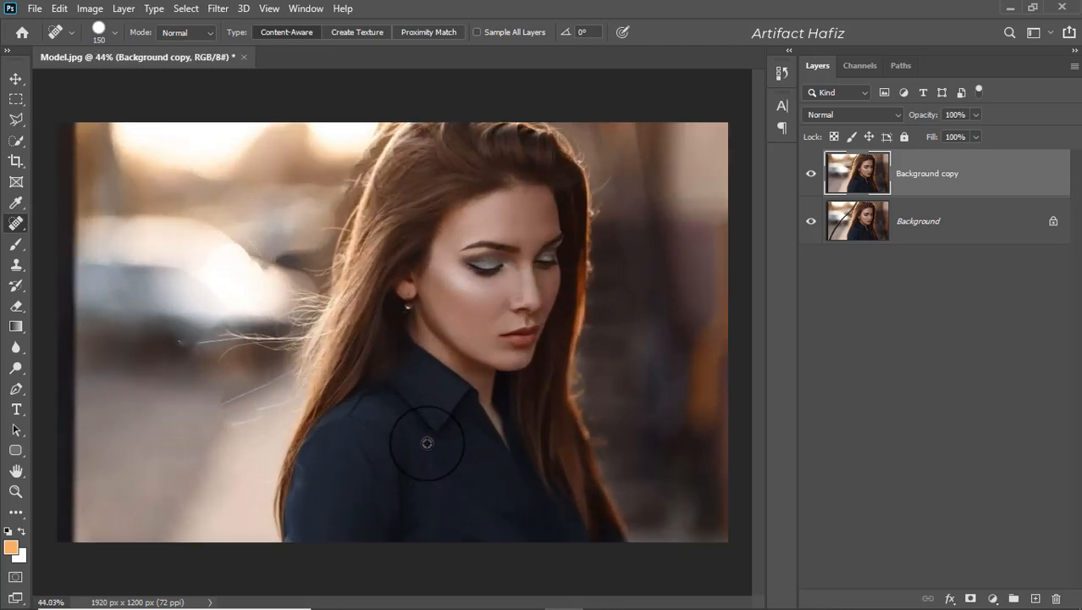
{"action": "left_click", "coordinate": [810, 176]}
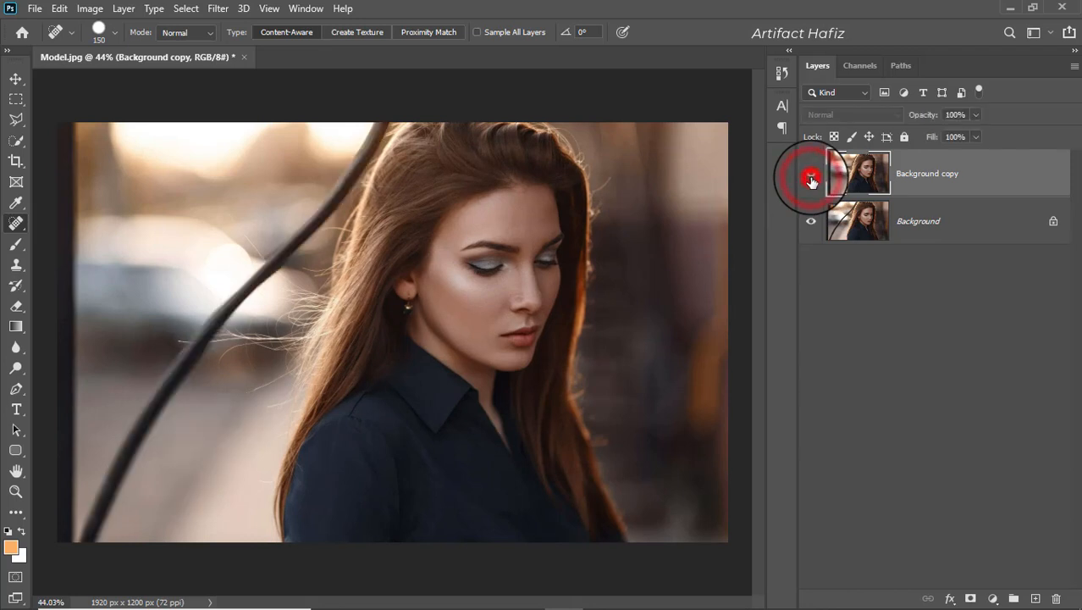
{"action": "left_click", "coordinate": [811, 178]}
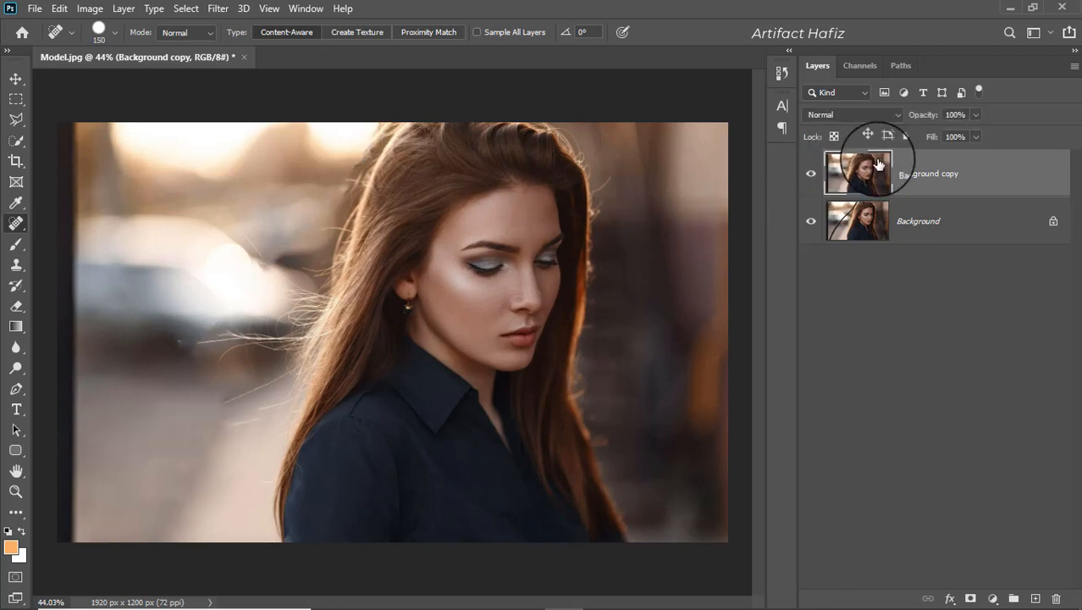
Step: Convert the Background copy layer for Smart Filters
{"action": "left_click", "coordinate": [925, 174]}
{"action": "left_click", "coordinate": [219, 9]}
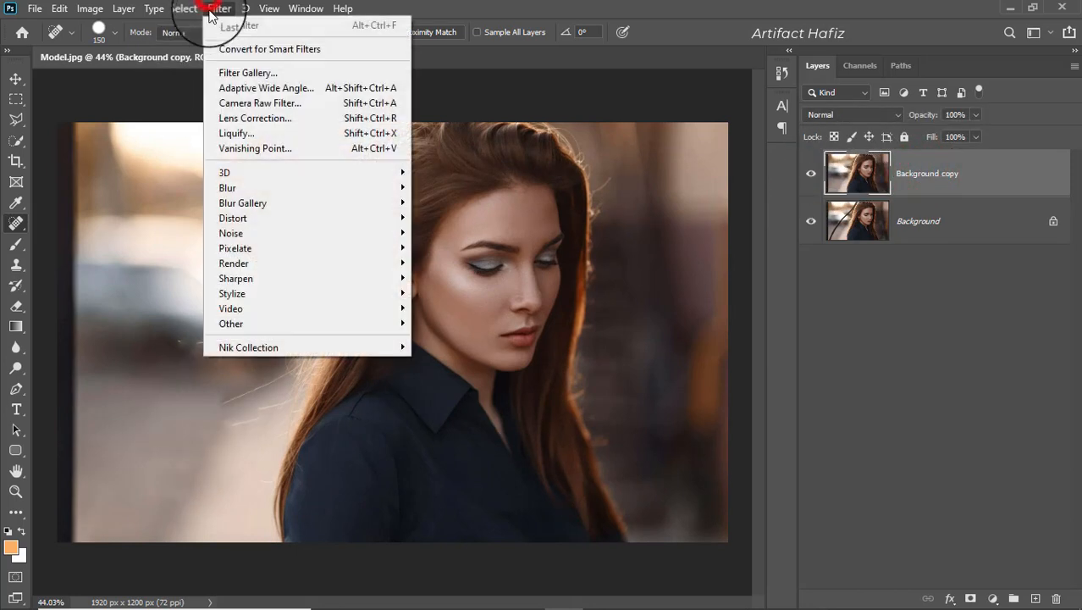
{"action": "left_click", "coordinate": [219, 37]}
Step: Apply the Camera Raw Filter to the layer with Whites +70, Highlights -100, Shadows +21 and Blacks -12
{"action": "left_click", "coordinate": [217, 8]}
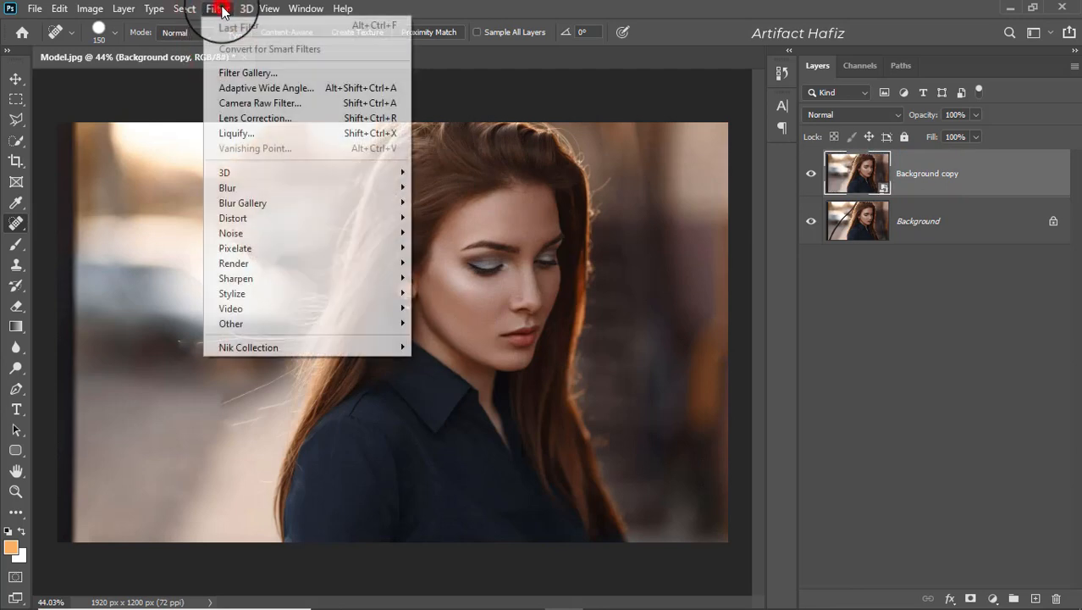
{"action": "left_click", "coordinate": [243, 102]}
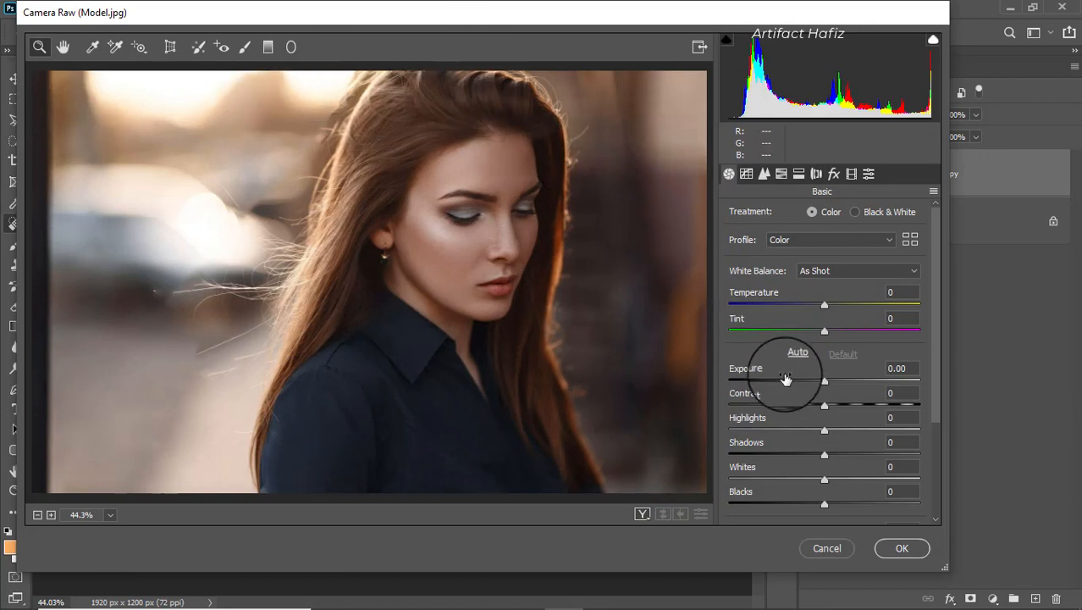
{"action": "left_click", "coordinate": [825, 479]}
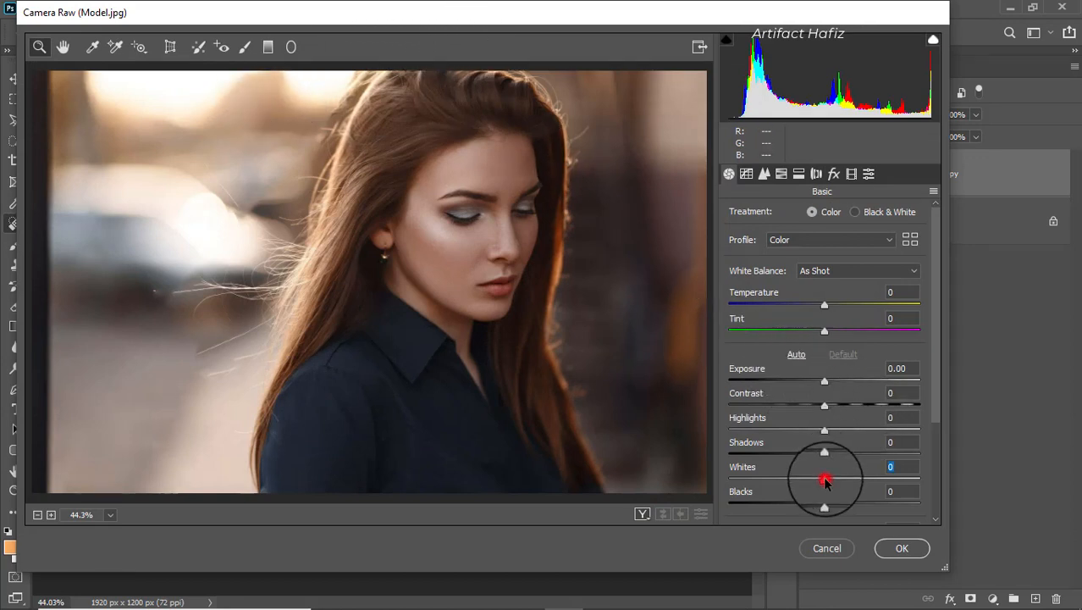
{"action": "left_click_drag", "start_coordinate": [824, 480], "coordinate": [892, 478]}
{"action": "left_click_drag", "start_coordinate": [826, 431], "coordinate": [711, 436]}
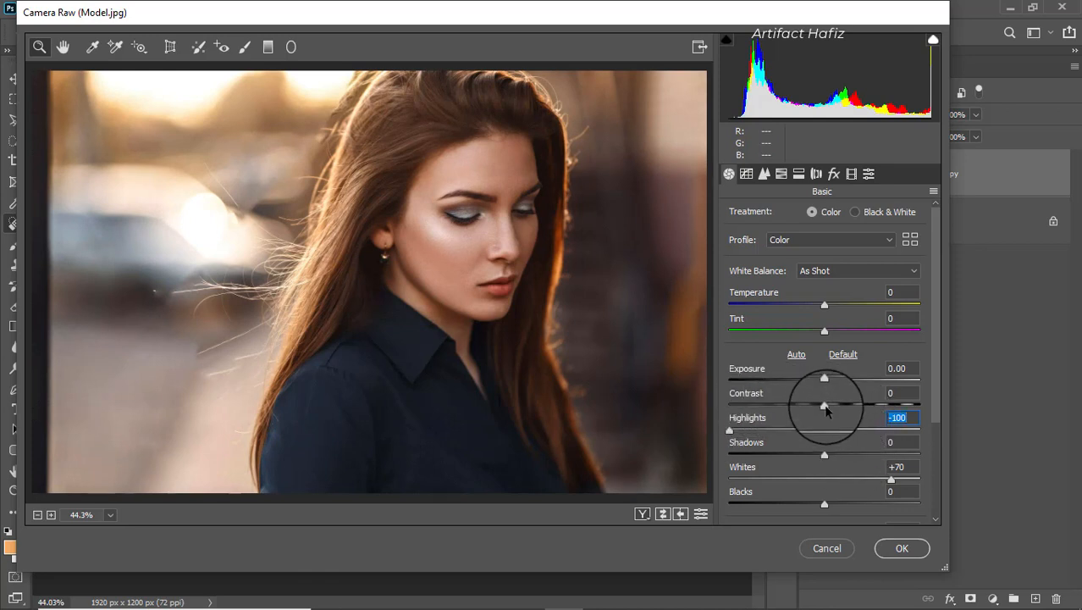
{"action": "left_click_drag", "start_coordinate": [824, 456], "coordinate": [843, 454]}
{"action": "left_click_drag", "start_coordinate": [824, 503], "coordinate": [814, 503]}
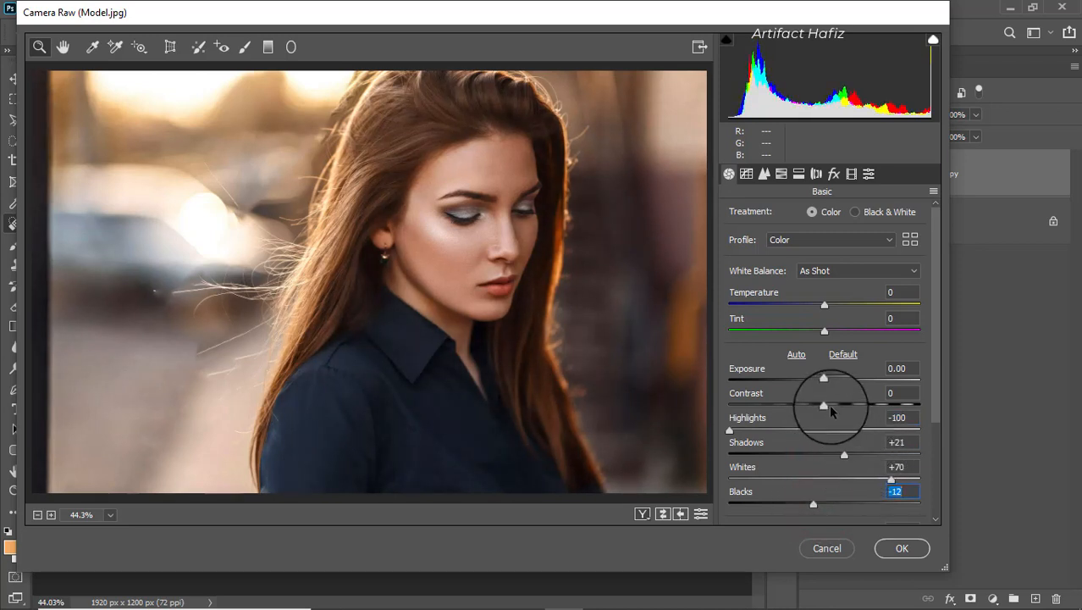
Step: Set Contrast to +2 and Clarity to +8 in the basic Camera Raw adjustments
{"action": "mouse_move", "coordinate": [824, 406]}
{"action": "left_mouse_down"}
{"action": "mouse_move", "coordinate": [841, 407]}
{"action": "mouse_move", "coordinate": [831, 403]}
{"action": "left_mouse_up"}
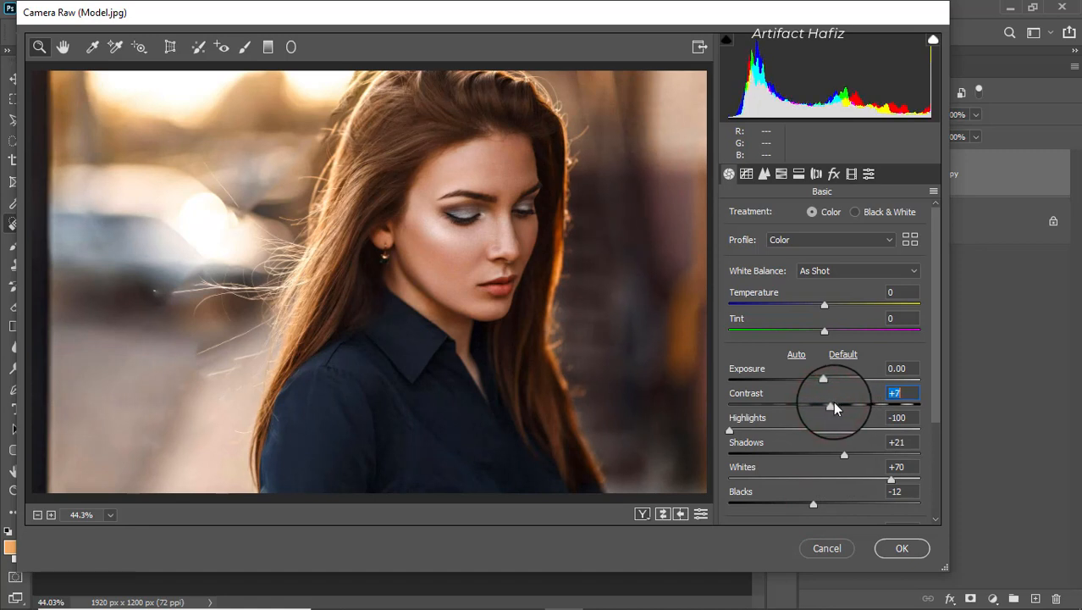
{"action": "scroll", "coordinate": [839, 421], "scroll_direction": "down", "scroll_amount": 3}
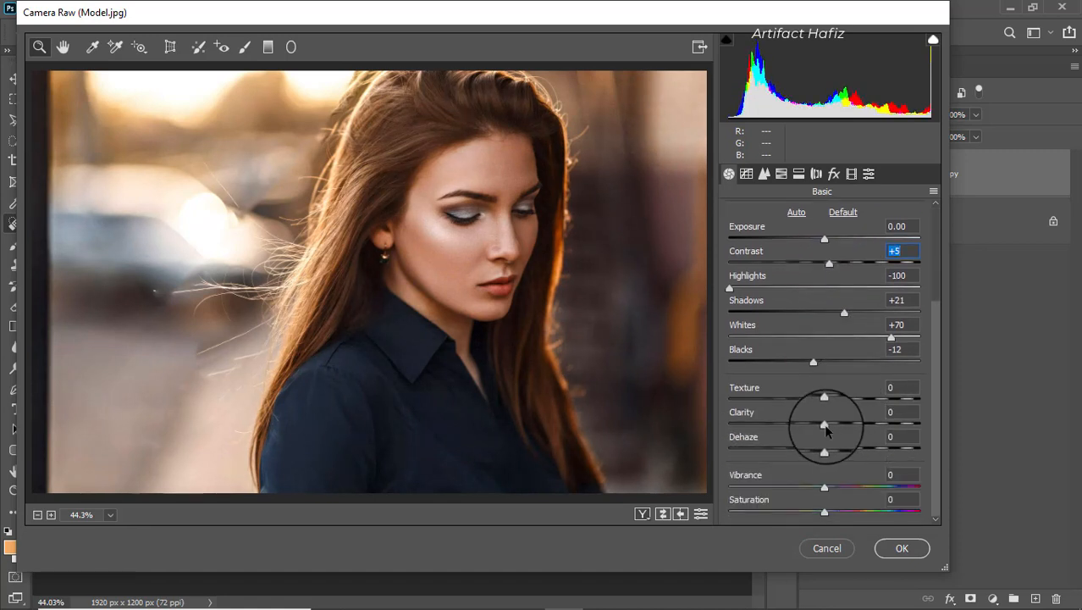
{"action": "left_click_drag", "start_coordinate": [825, 424], "coordinate": [833, 426]}
{"action": "scroll", "coordinate": [832, 428], "scroll_direction": "up", "scroll_amount": 1}
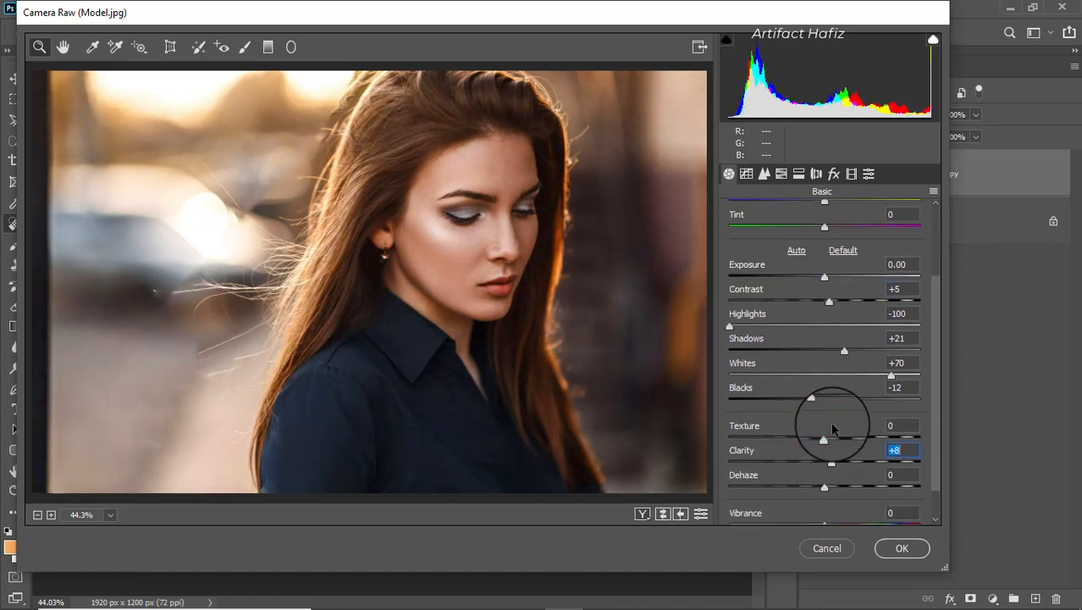
{"action": "left_click_drag", "start_coordinate": [829, 303], "coordinate": [826, 303]}
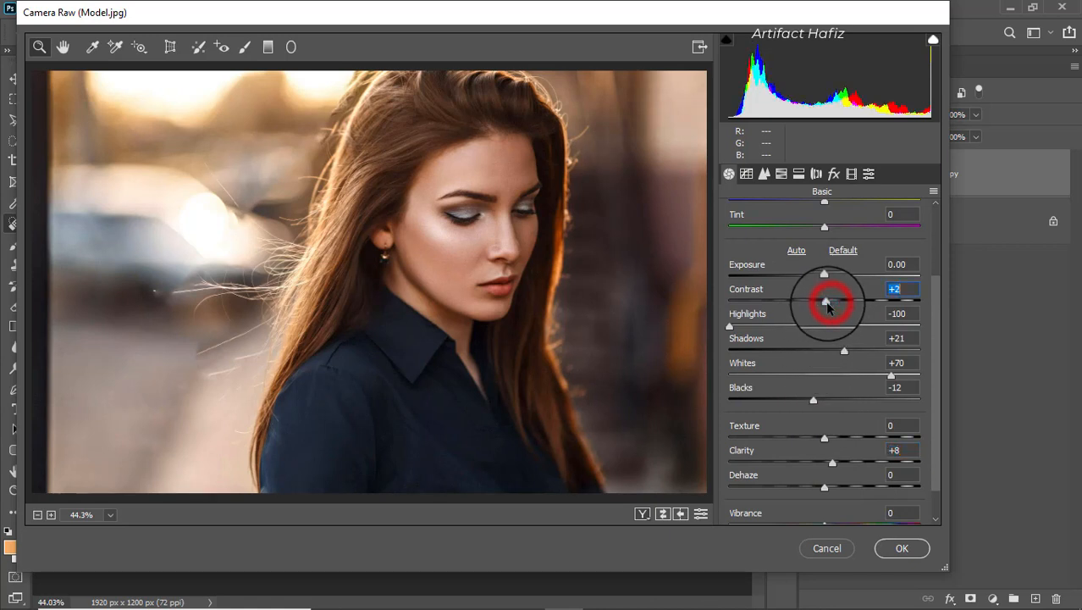
{"action": "scroll", "coordinate": [829, 372], "scroll_direction": "down", "scroll_amount": 1}
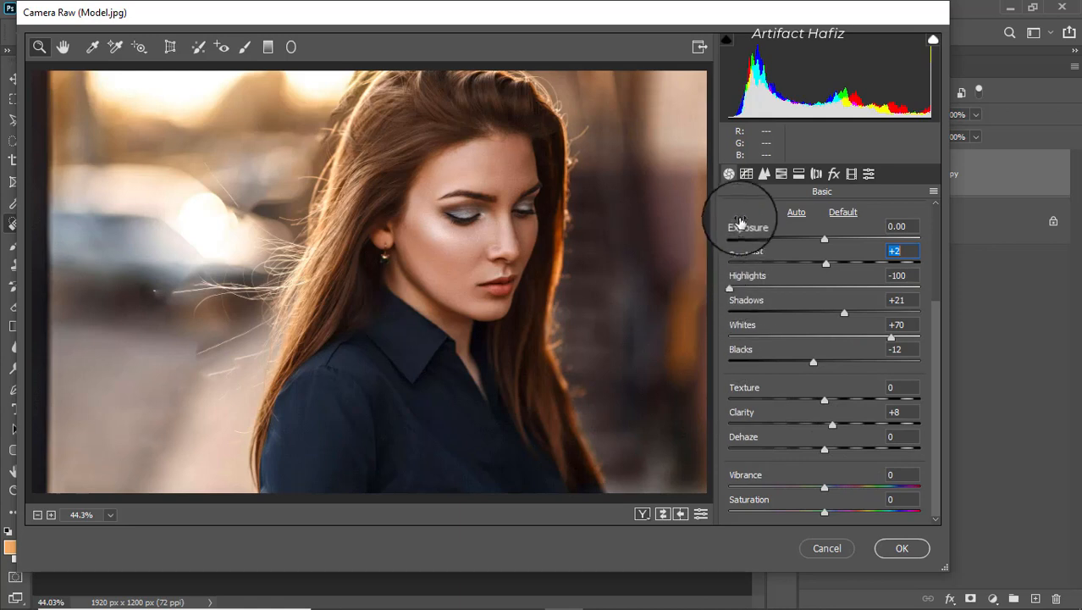
Step: Set the HSL saturation to Reds +23, Oranges -8, Yellows +15, Greens -37 and Aquas +32, and raise Blues slightly
{"action": "left_click", "coordinate": [780, 174]}
{"action": "left_click", "coordinate": [786, 215]}
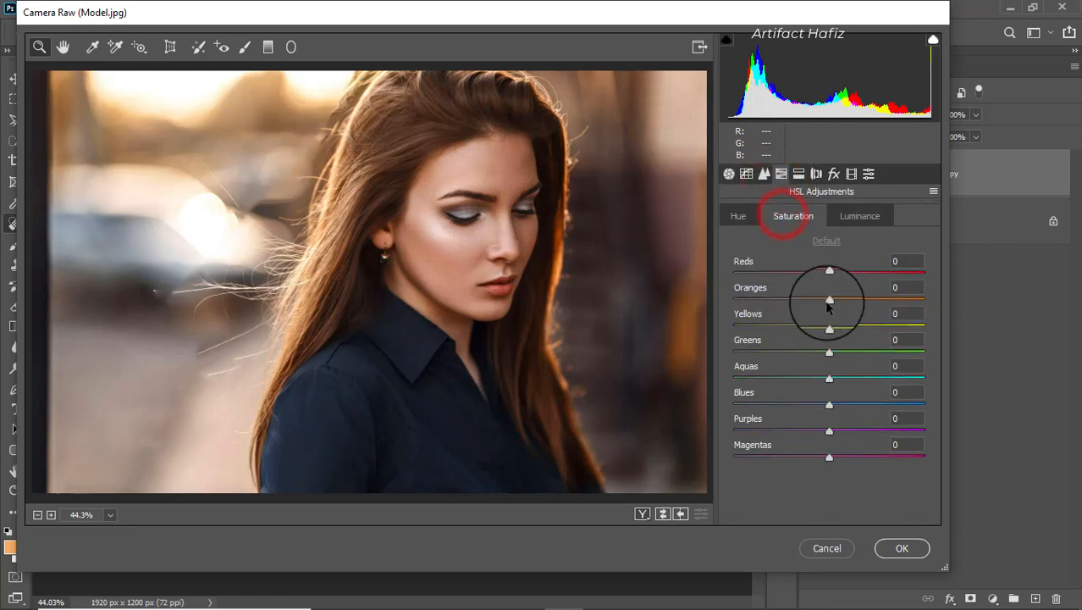
{"action": "left_click_drag", "start_coordinate": [829, 275], "coordinate": [800, 301]}
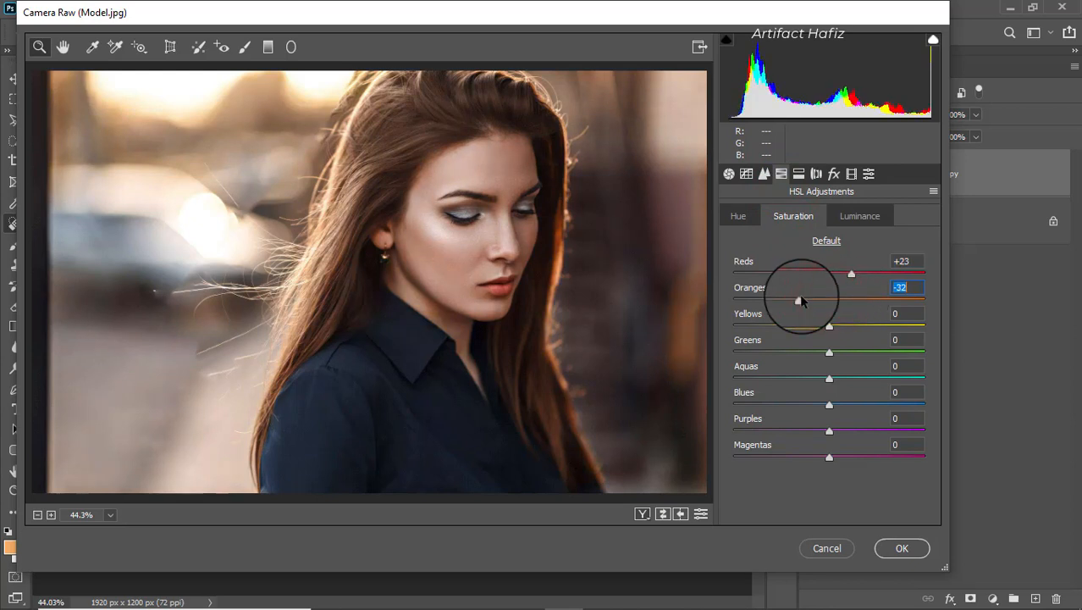
{"action": "left_click_drag", "start_coordinate": [813, 298], "coordinate": [792, 356]}
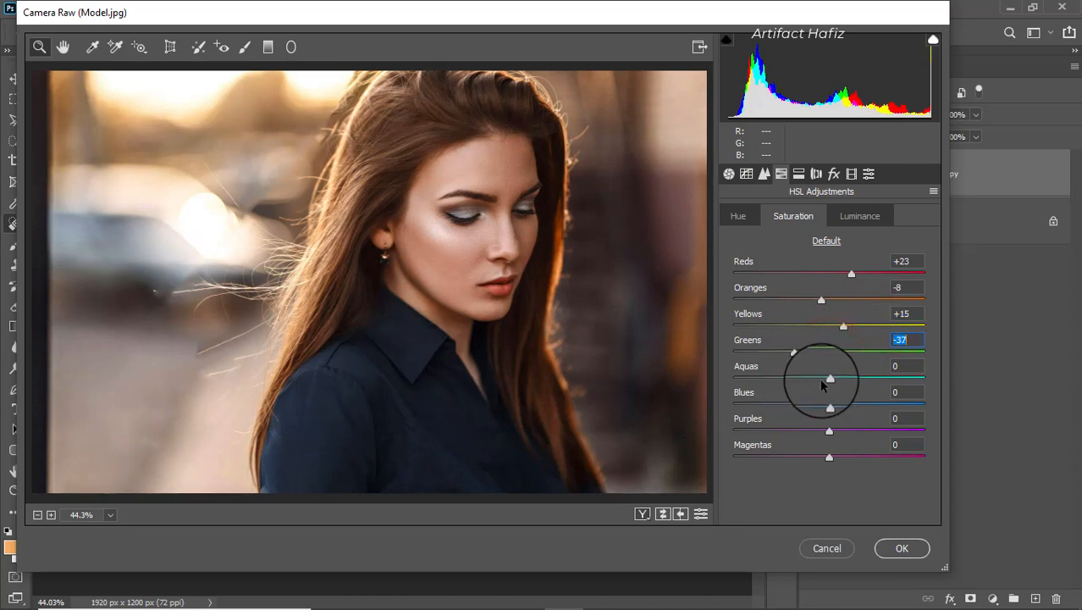
{"action": "left_click_drag", "start_coordinate": [829, 375], "coordinate": [843, 409]}
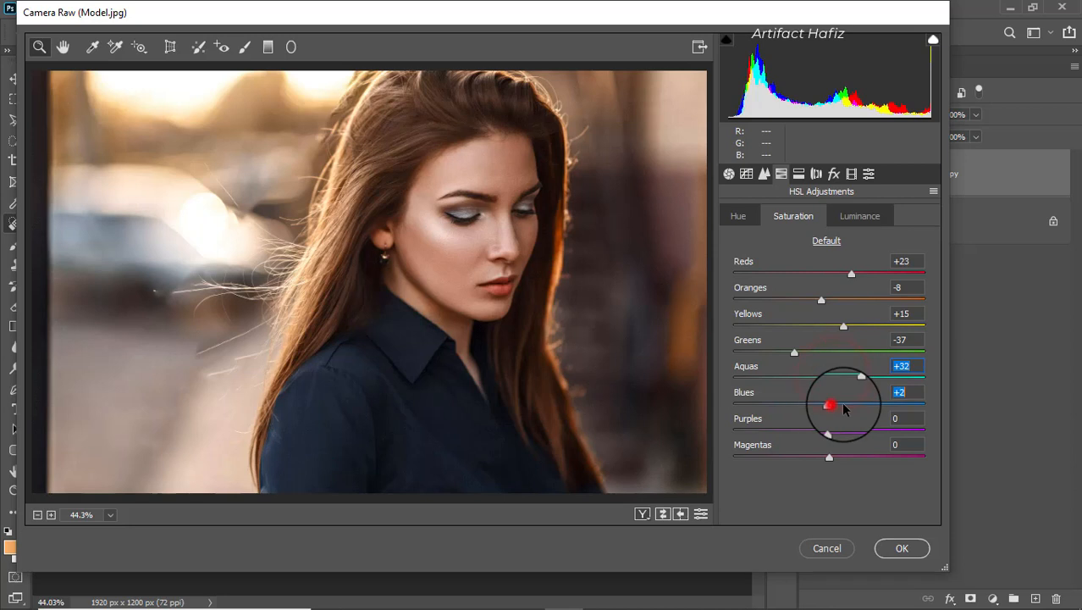
Step: Set the HSL luminance to Reds +7, Oranges +7, Yellows -22, Greens -14, Aquas -15 and Blues -14
{"action": "left_click", "coordinate": [849, 216]}
{"action": "left_click_drag", "start_coordinate": [829, 301], "coordinate": [834, 273]}
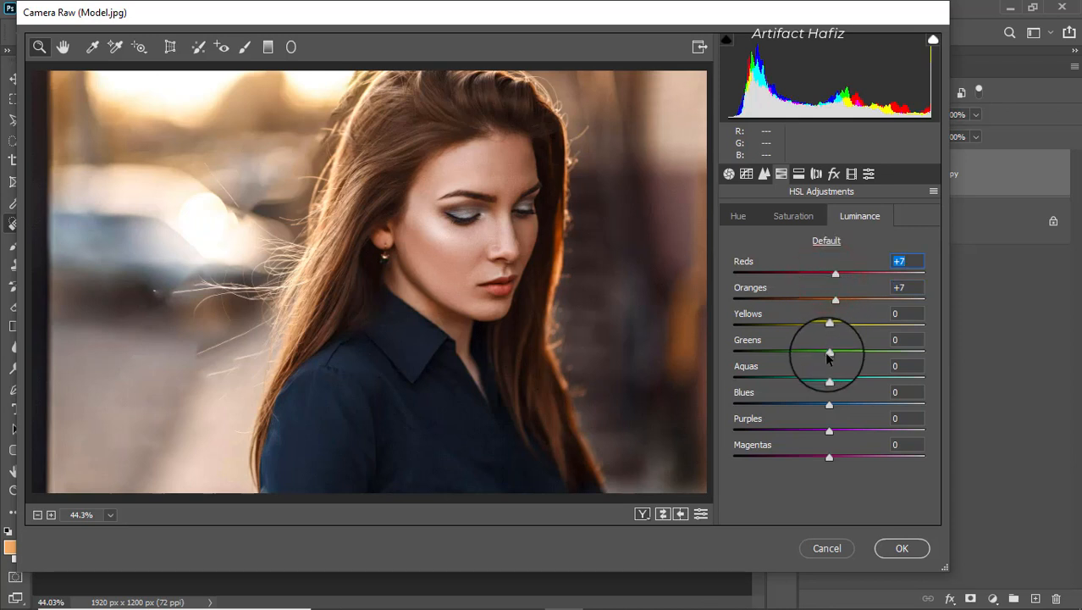
{"action": "left_click_drag", "start_coordinate": [829, 325], "coordinate": [813, 405]}
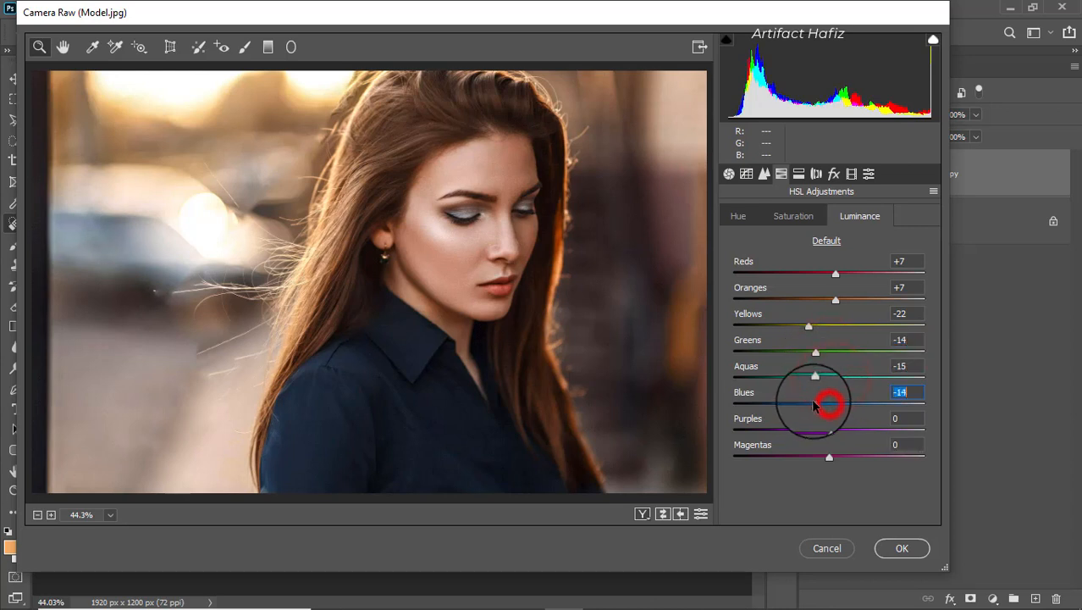
Step: Set the HSL hue of the Yellows to -11
{"action": "left_click", "coordinate": [735, 215]}
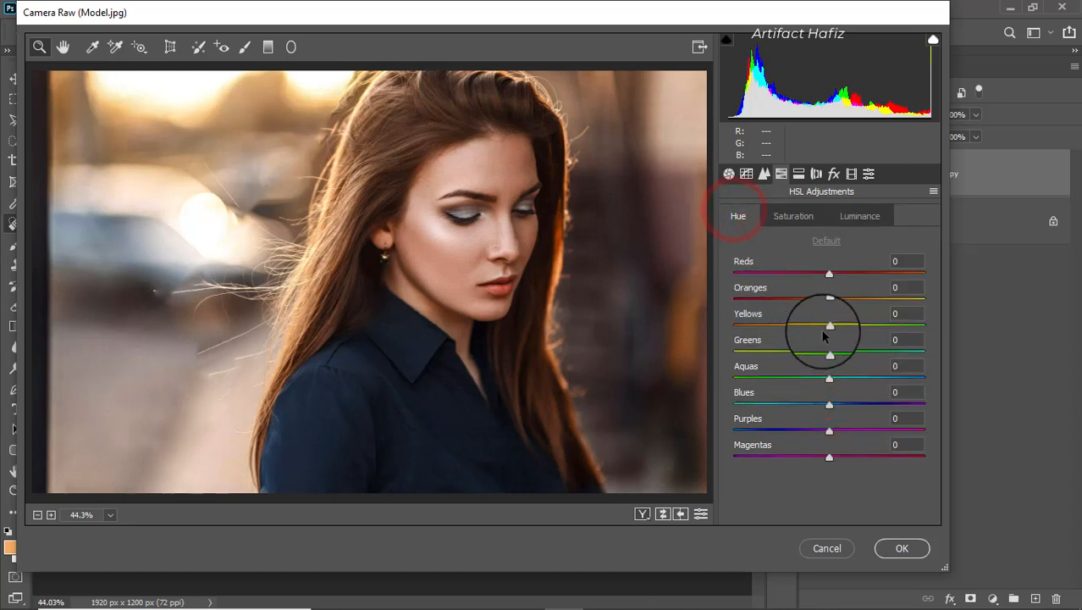
{"action": "left_click_drag", "start_coordinate": [829, 328], "coordinate": [803, 331]}
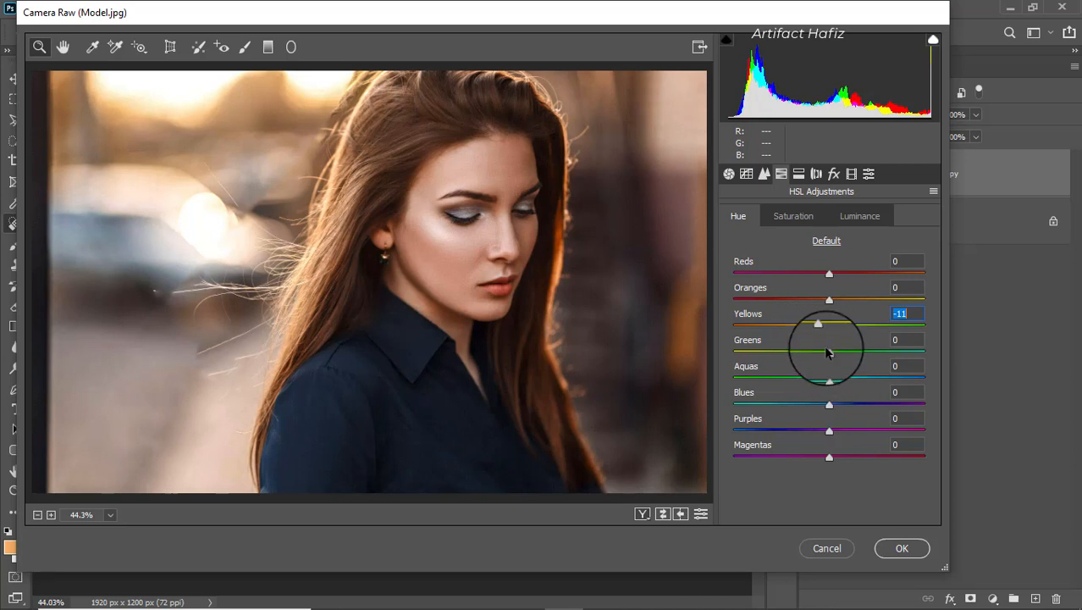
Step: Apply Split Toning with Shadows at Hue 263 and Saturation 12, and Highlights at Hue 210 and Saturation 20
{"action": "left_click", "coordinate": [797, 173]}
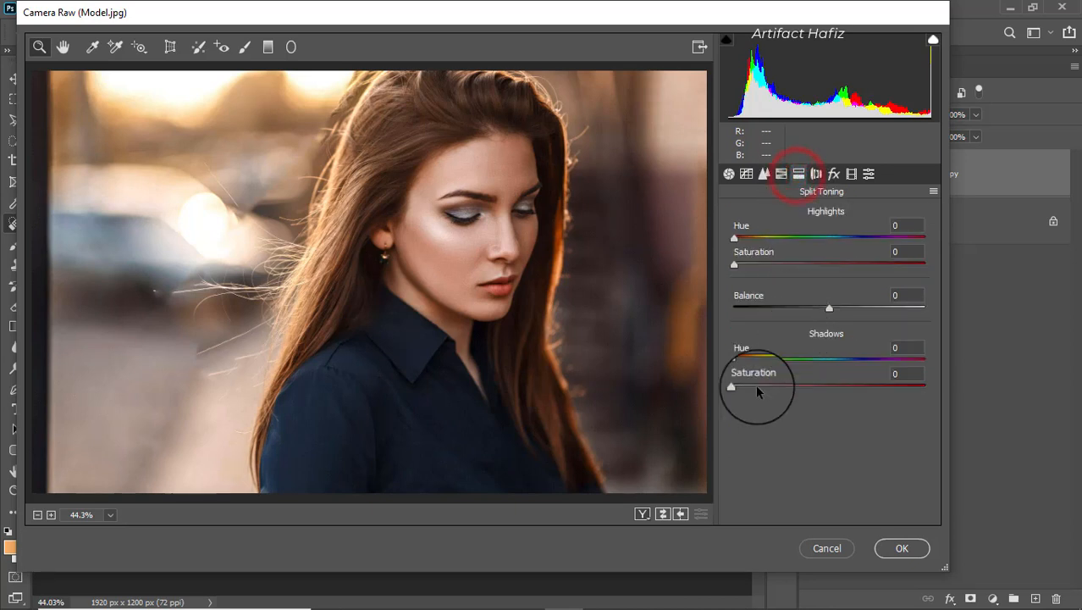
{"action": "left_click_drag", "start_coordinate": [734, 387], "coordinate": [860, 384]}
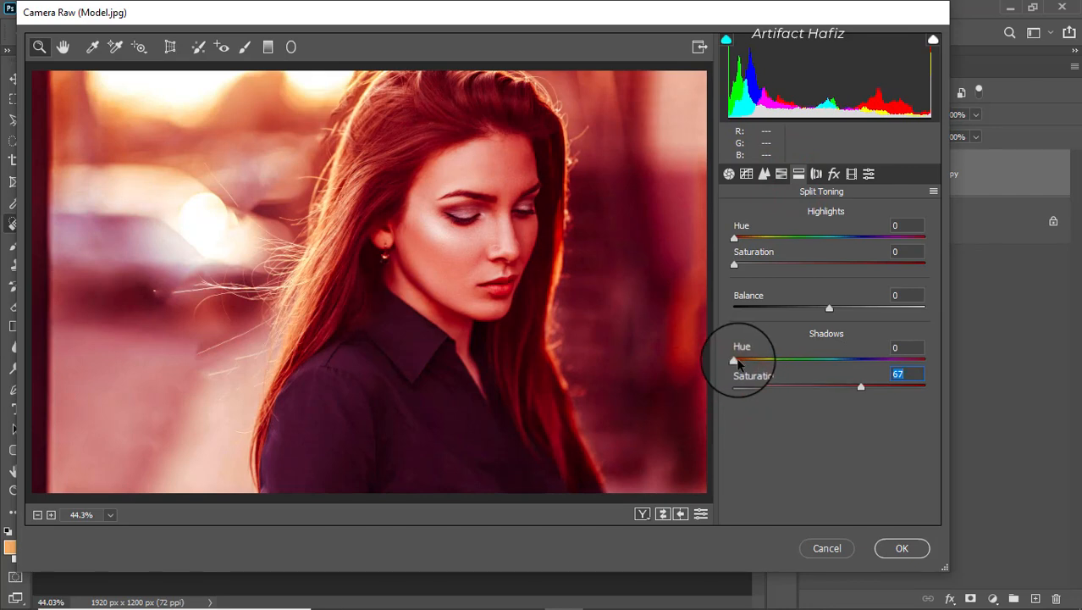
{"action": "left_click", "coordinate": [739, 359]}
{"action": "left_click_drag", "start_coordinate": [750, 363], "coordinate": [874, 366]}
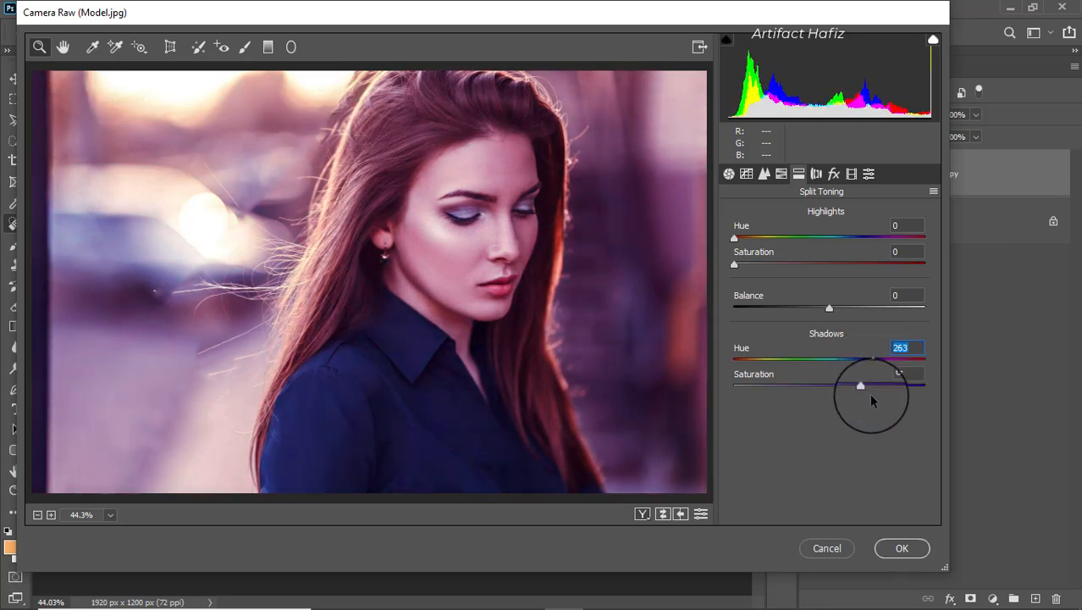
{"action": "left_click_drag", "start_coordinate": [860, 388], "coordinate": [757, 390]}
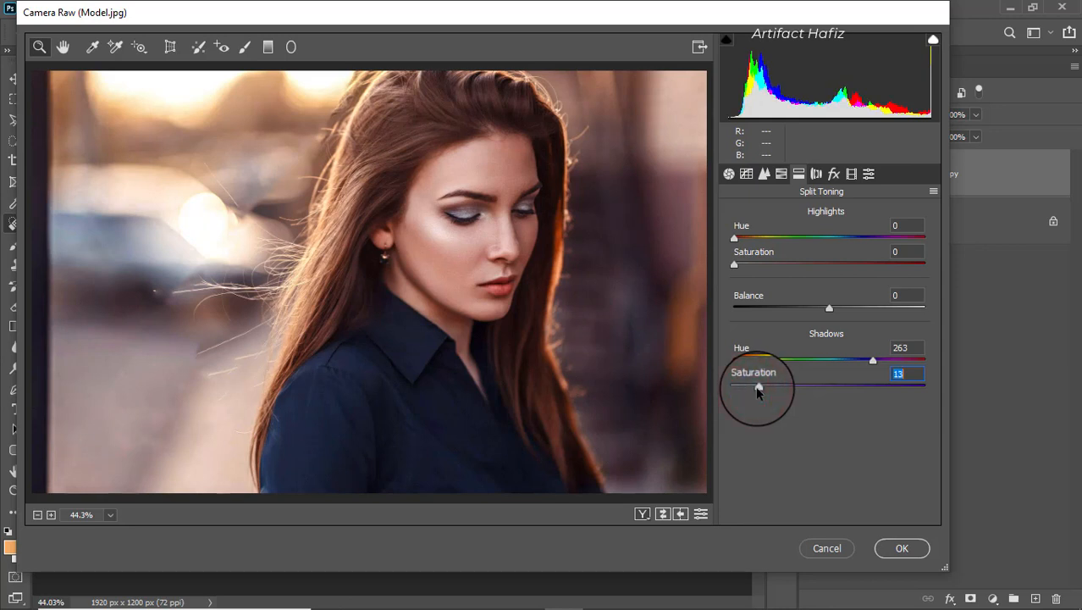
{"action": "left_click_drag", "start_coordinate": [734, 265], "coordinate": [833, 264]}
{"action": "left_click_drag", "start_coordinate": [739, 241], "coordinate": [771, 274]}
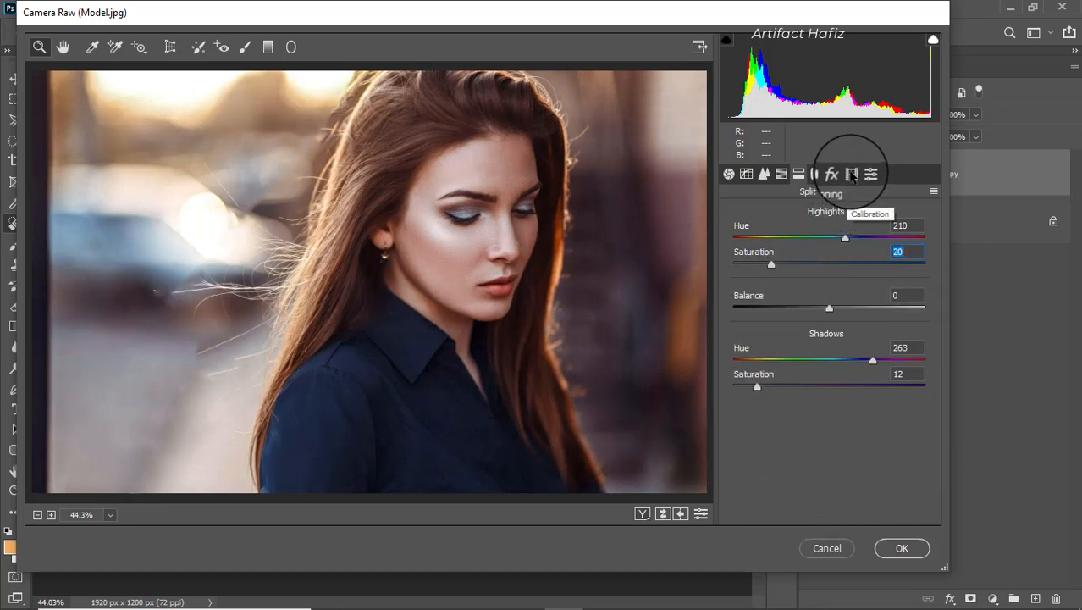
Step: Set the Sharpening Amount to 4 in the Detail adjustments
{"action": "left_click", "coordinate": [764, 174]}
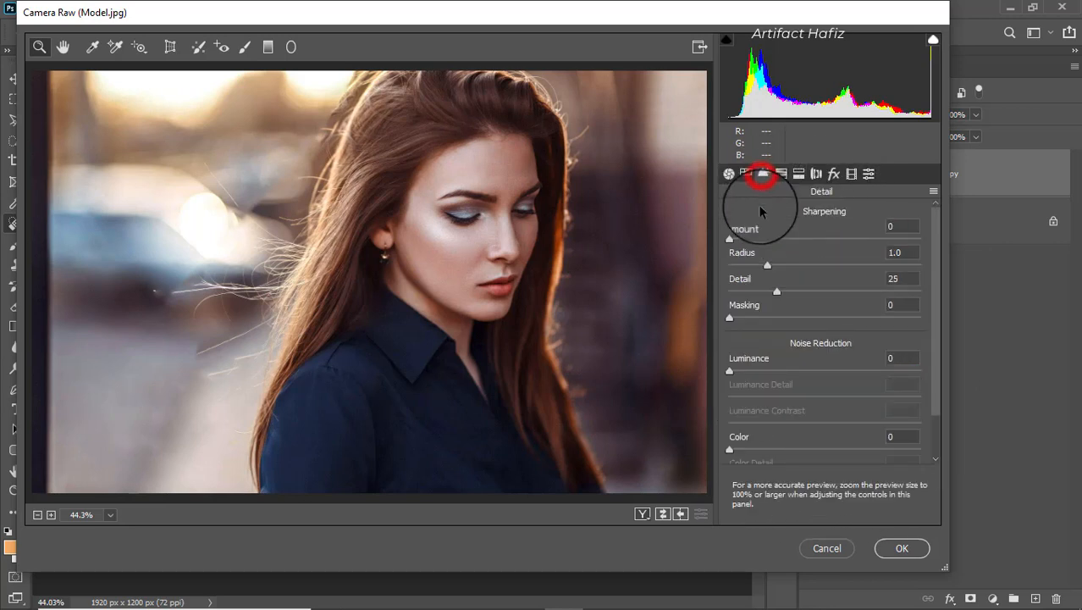
{"action": "left_click_drag", "start_coordinate": [727, 238], "coordinate": [736, 240]}
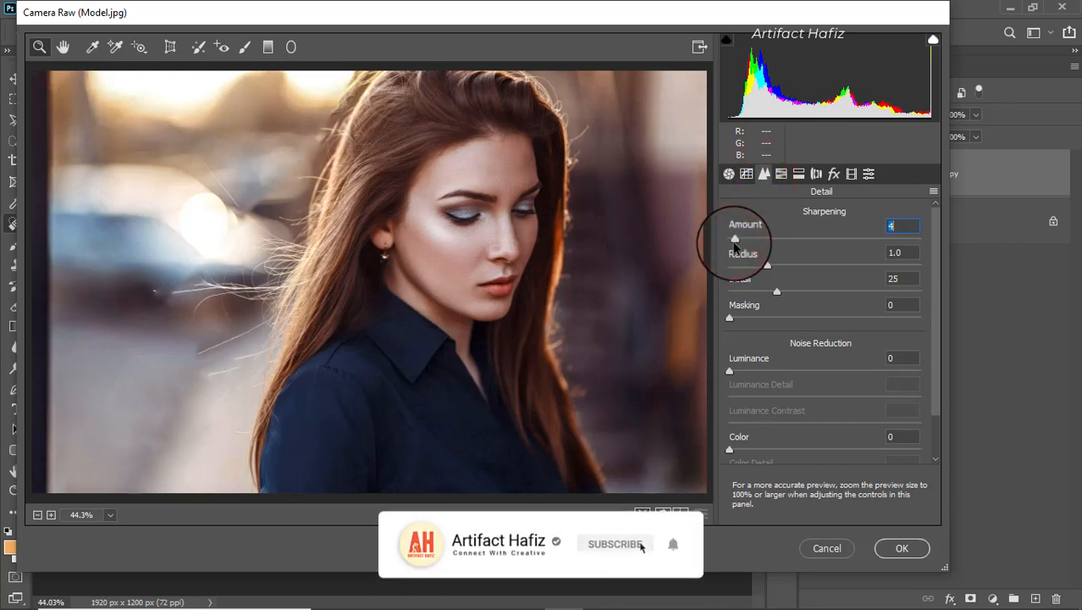
Step: Shape the RGB point curve: lift the black point to output 4, lower the shadows slightly near input 64, and raise input 197 to 203
{"action": "left_click", "coordinate": [746, 174]}
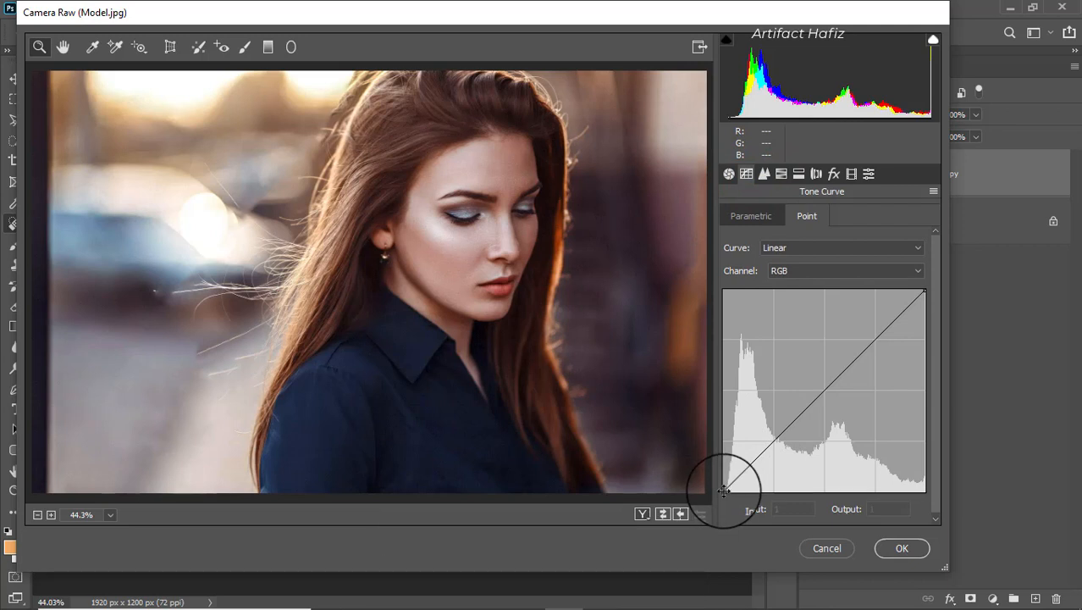
{"action": "left_click_drag", "start_coordinate": [722, 491], "coordinate": [721, 489]}
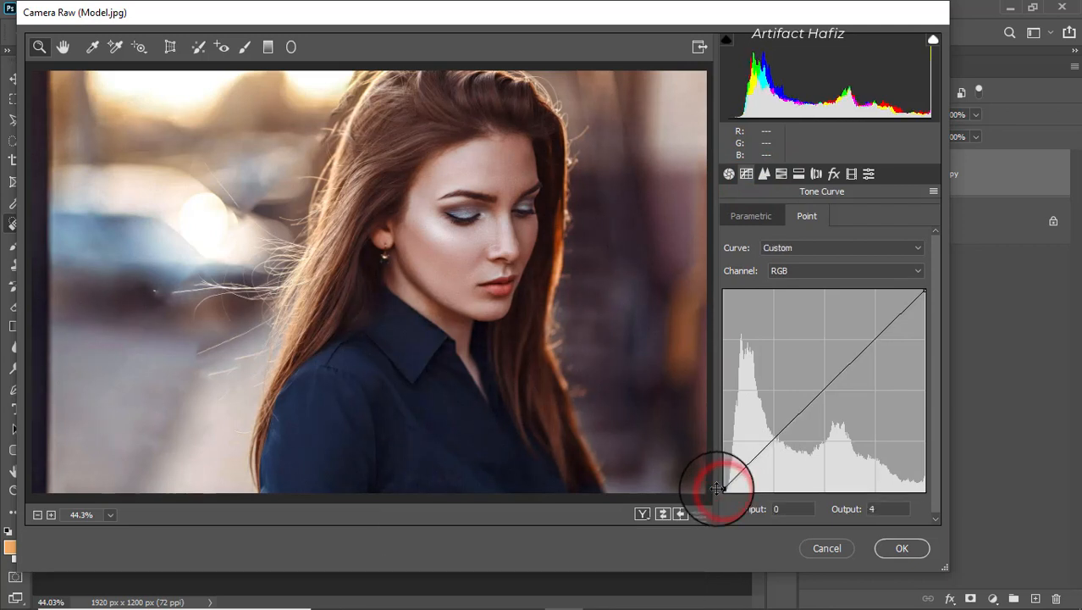
{"action": "left_click", "coordinate": [773, 439]}
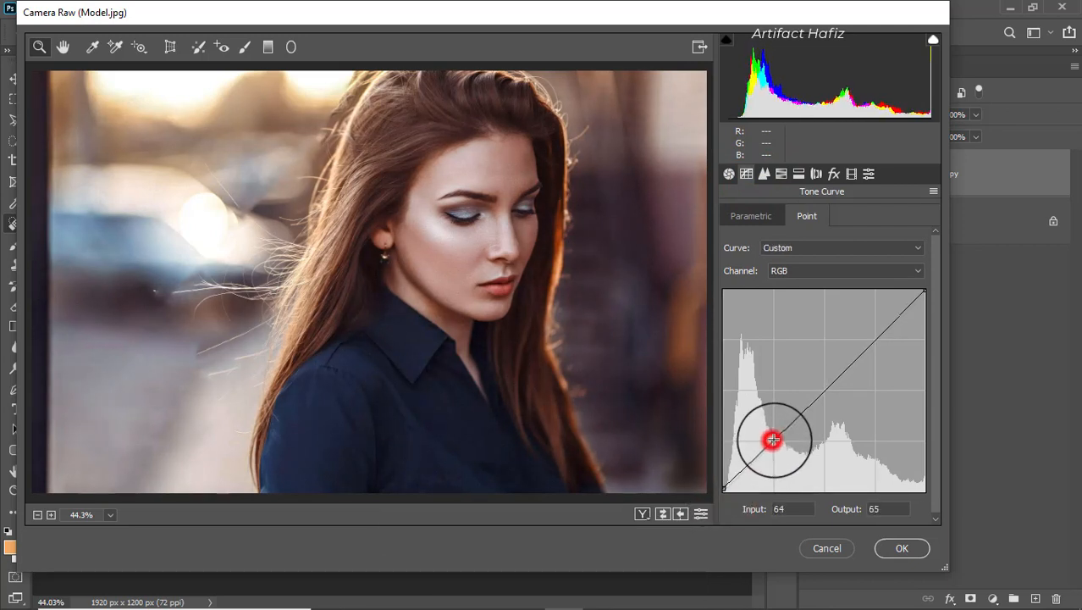
{"action": "left_click", "coordinate": [883, 336]}
{"action": "left_click_drag", "start_coordinate": [883, 335], "coordinate": [879, 331]}
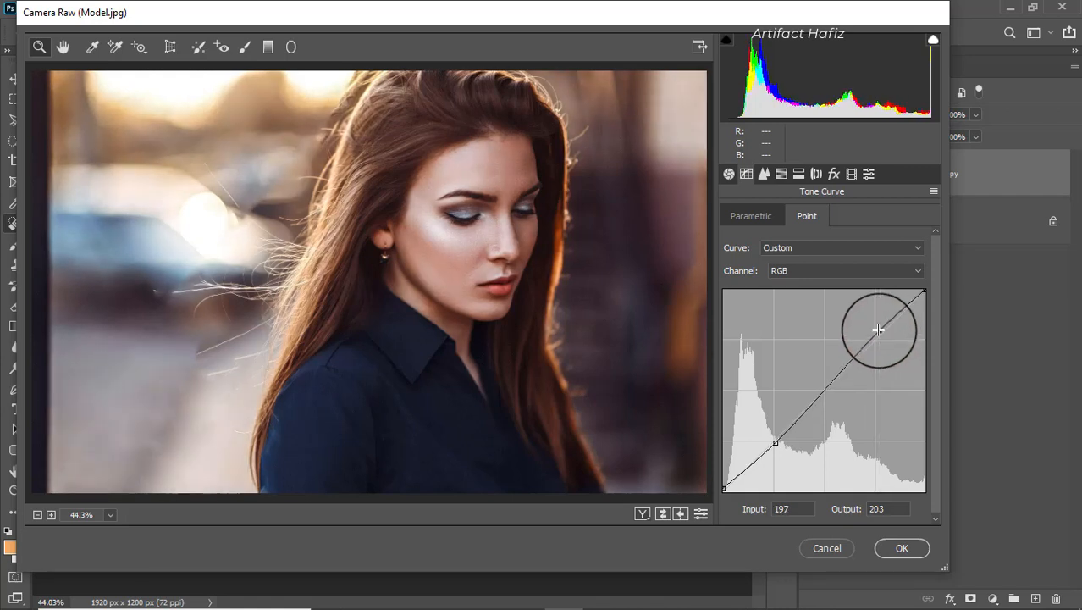
{"action": "left_click", "coordinate": [879, 329]}
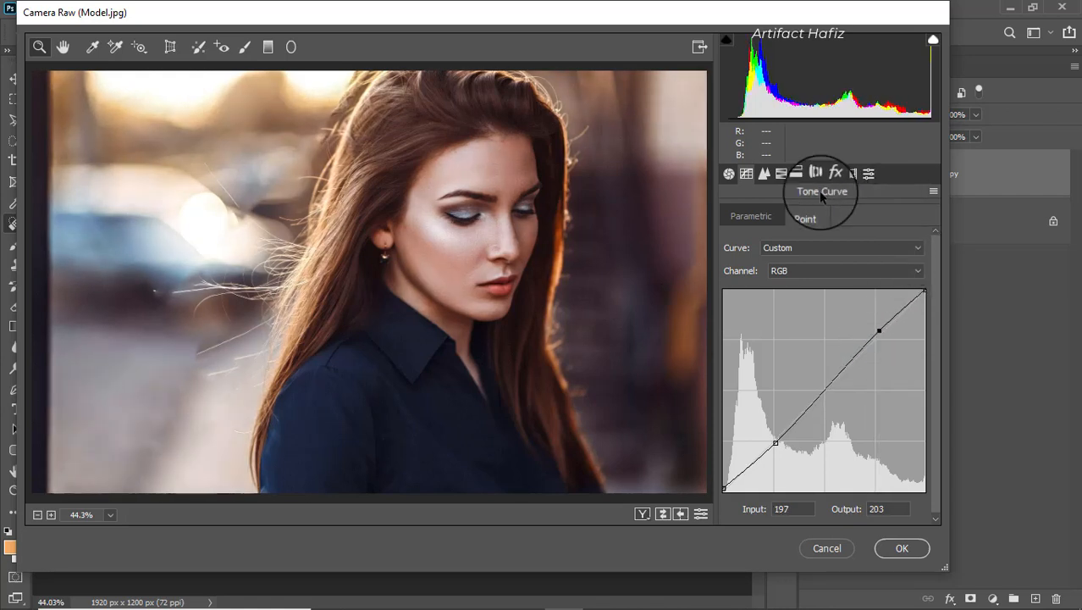
Step: Set the Calibration hues to Red Primary -7, Green Primary +5 and Blue Primary -6
{"action": "left_click", "coordinate": [852, 173]}
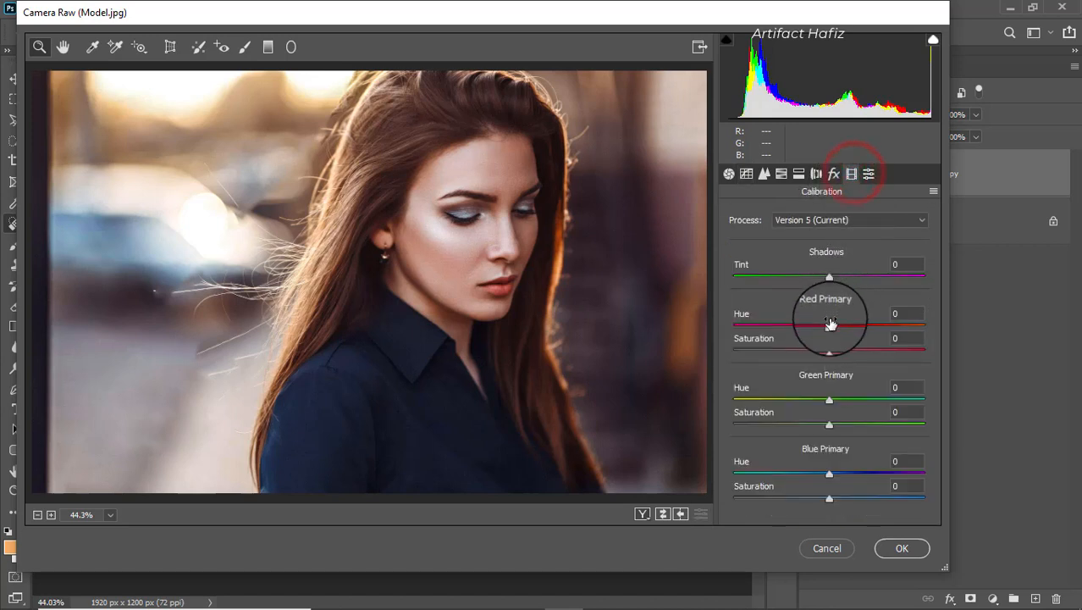
{"action": "left_click_drag", "start_coordinate": [829, 328], "coordinate": [818, 329]}
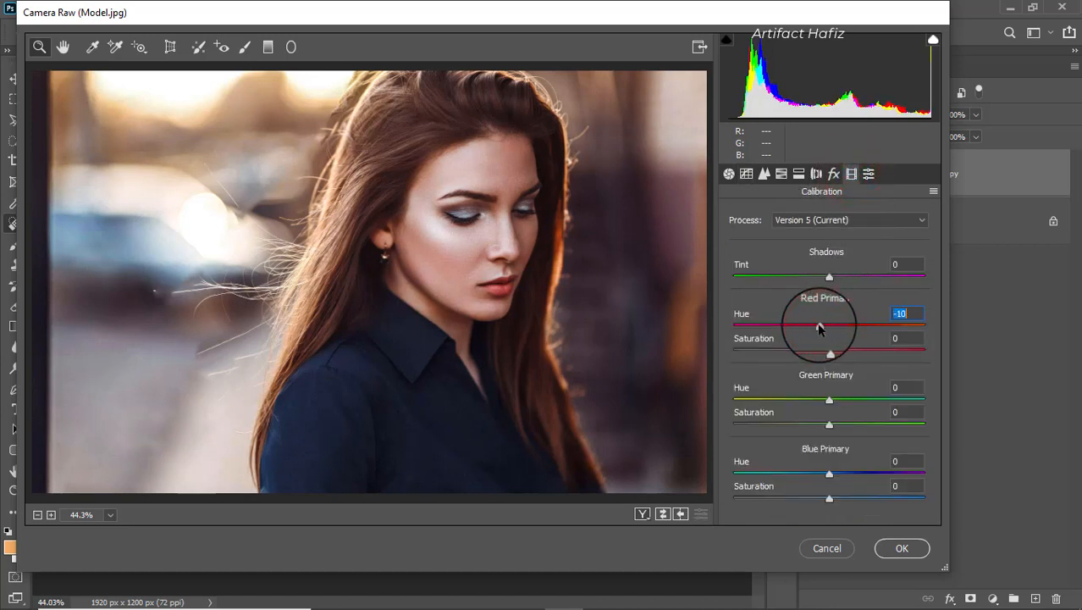
{"action": "left_click_drag", "start_coordinate": [828, 399], "coordinate": [834, 399]}
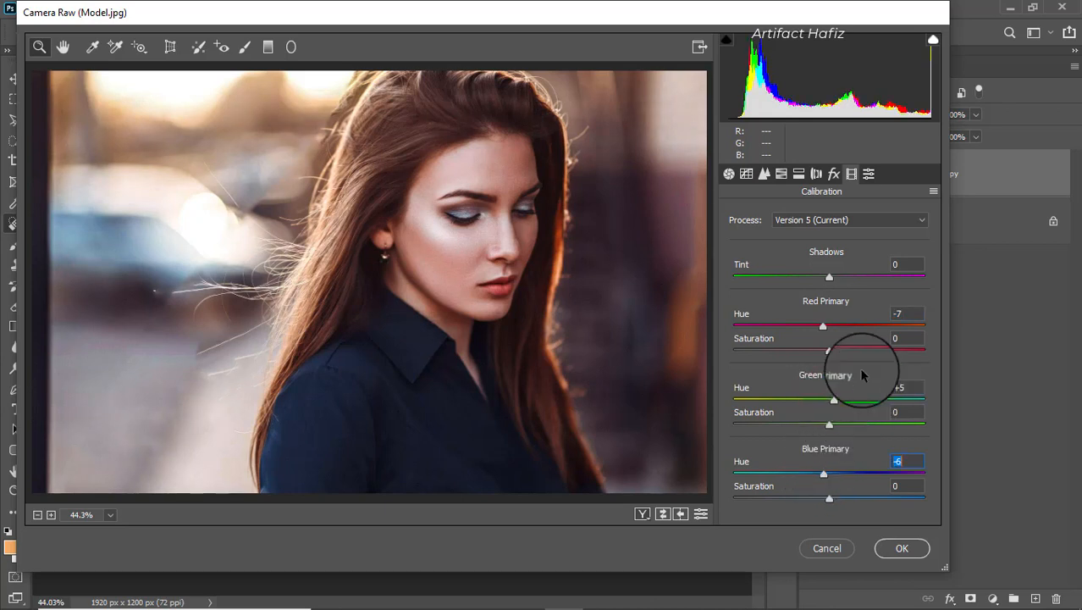
Step: Raise the black point of the Blue channel's point curve to output 3 and apply the Camera Raw Filter
{"action": "left_click", "coordinate": [746, 174]}
{"action": "left_click", "coordinate": [787, 271]}
{"action": "left_click", "coordinate": [790, 316]}
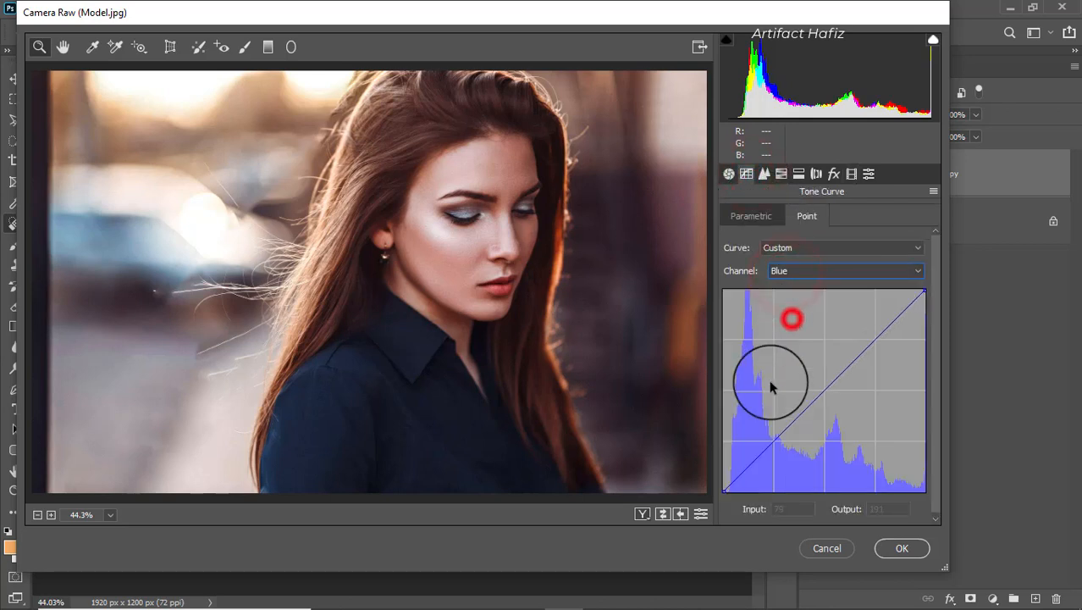
{"action": "left_click_drag", "start_coordinate": [722, 492], "coordinate": [713, 489]}
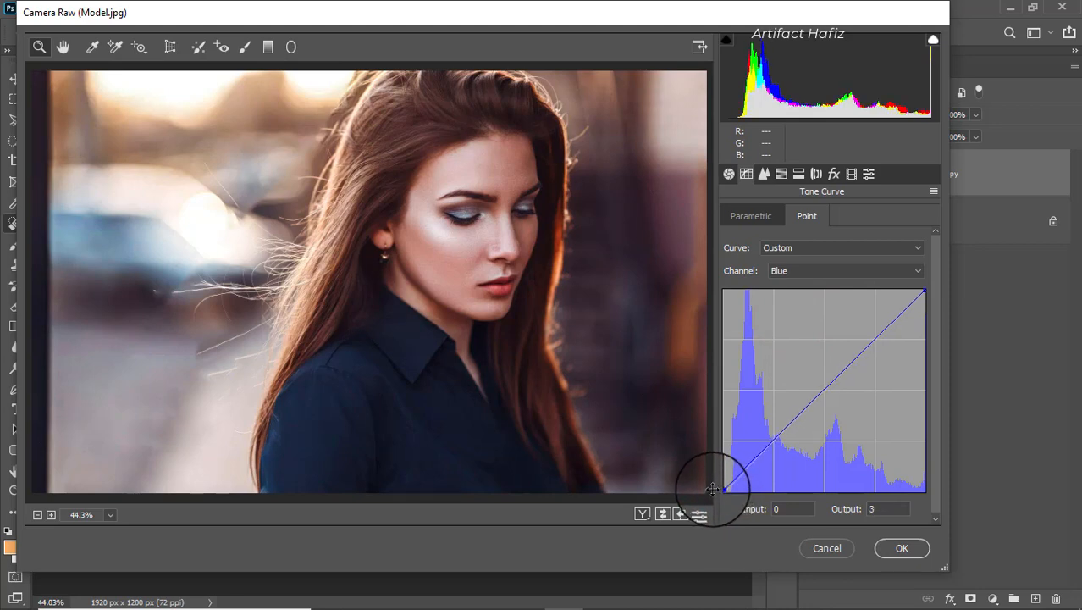
{"action": "left_click", "coordinate": [888, 508]}
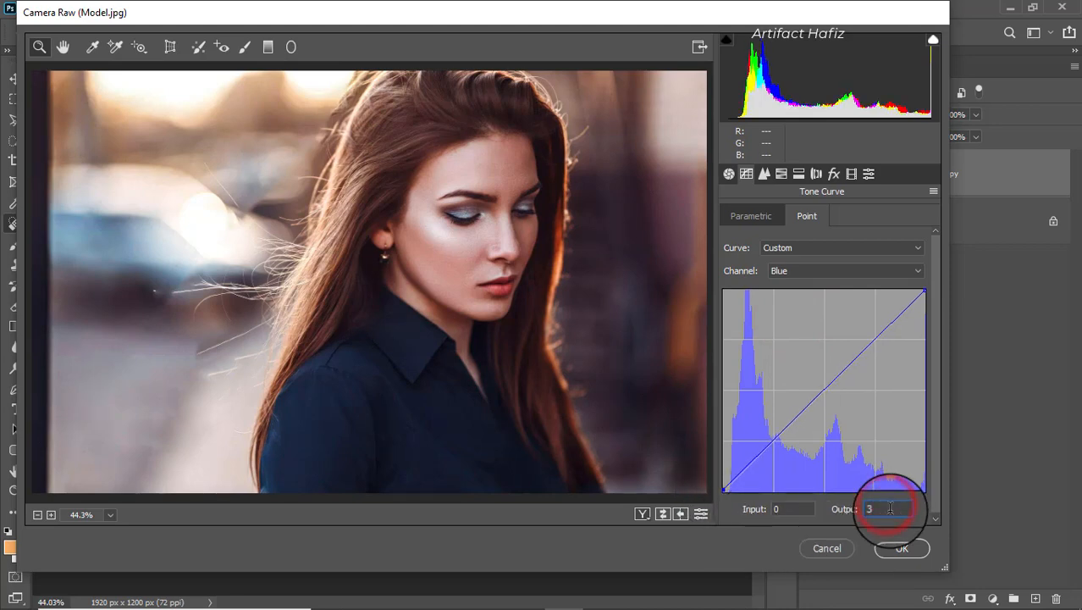
{"action": "left_click", "coordinate": [903, 548]}
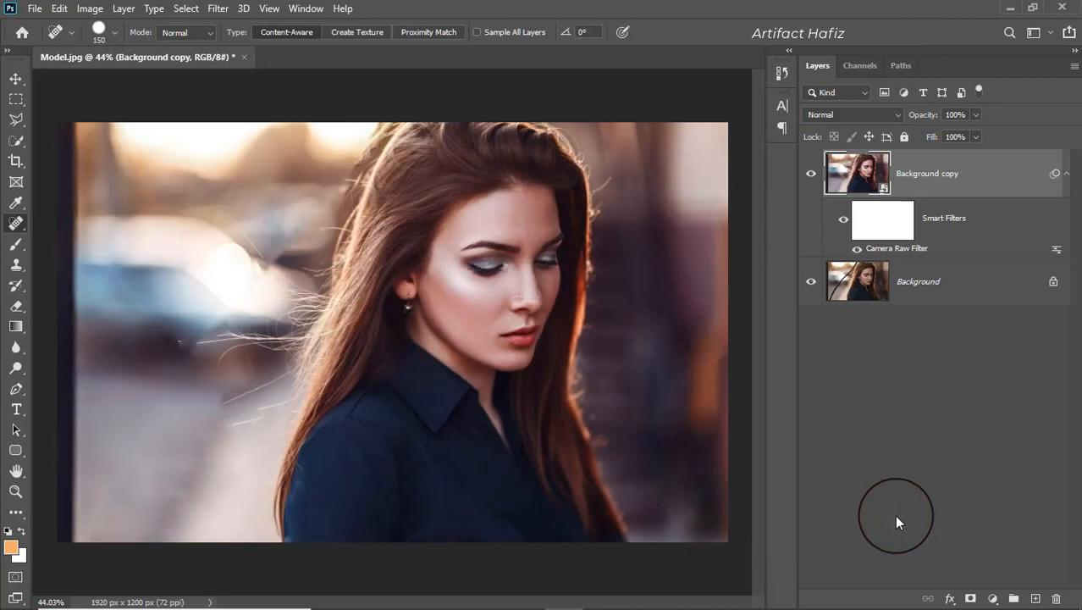
Step: Compare the retouched portrait with the original by toggling the visibility of the Background copy layer
{"action": "left_click", "coordinate": [809, 173]}
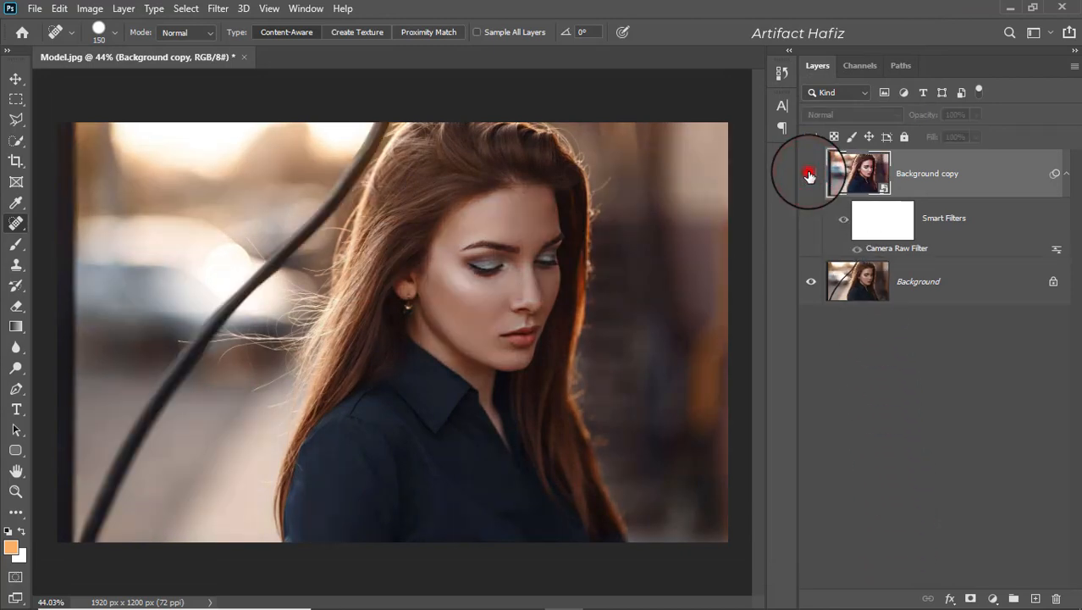
{"action": "left_click", "coordinate": [808, 175]}
{"action": "left_click", "coordinate": [808, 175]}
{"action": "left_click", "coordinate": [809, 175]}
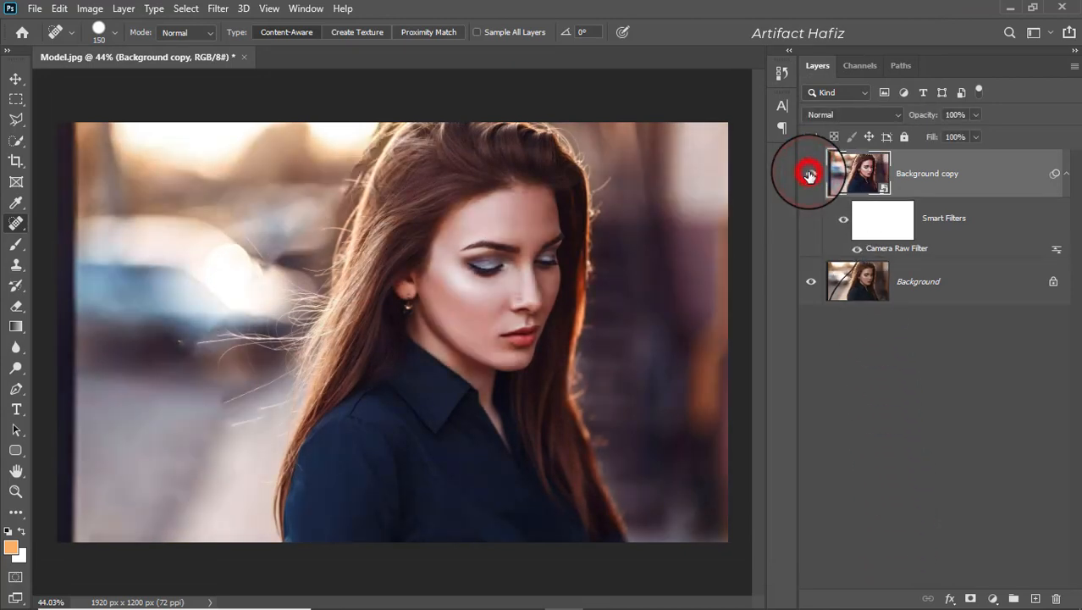
Step: Add a new empty layer above Background copy and set the foreground colour to the orange #ffae44
{"action": "left_click", "coordinate": [911, 181]}
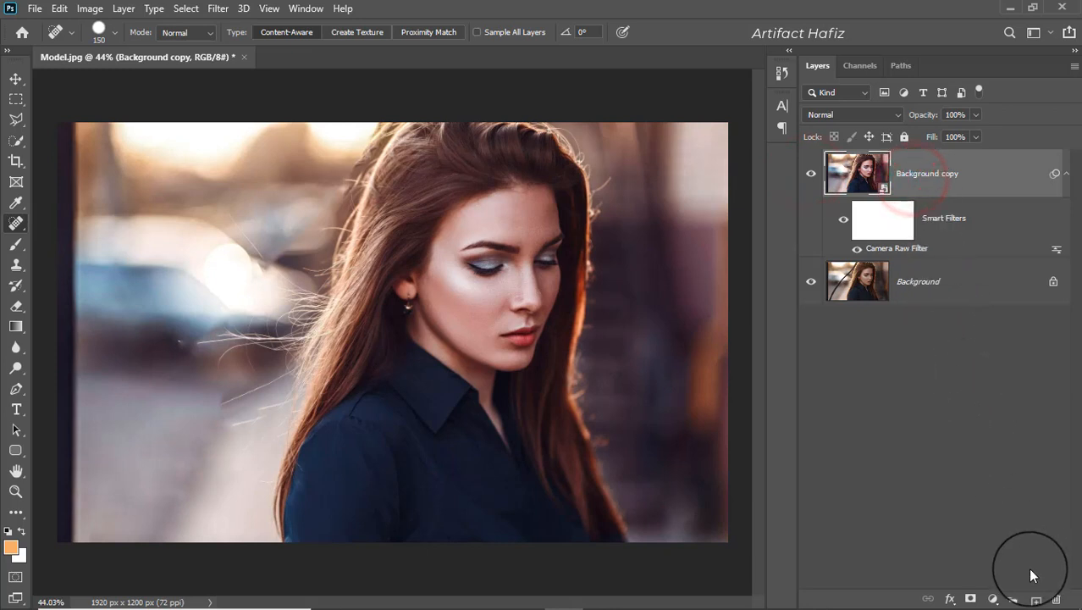
{"action": "left_click", "coordinate": [1034, 599]}
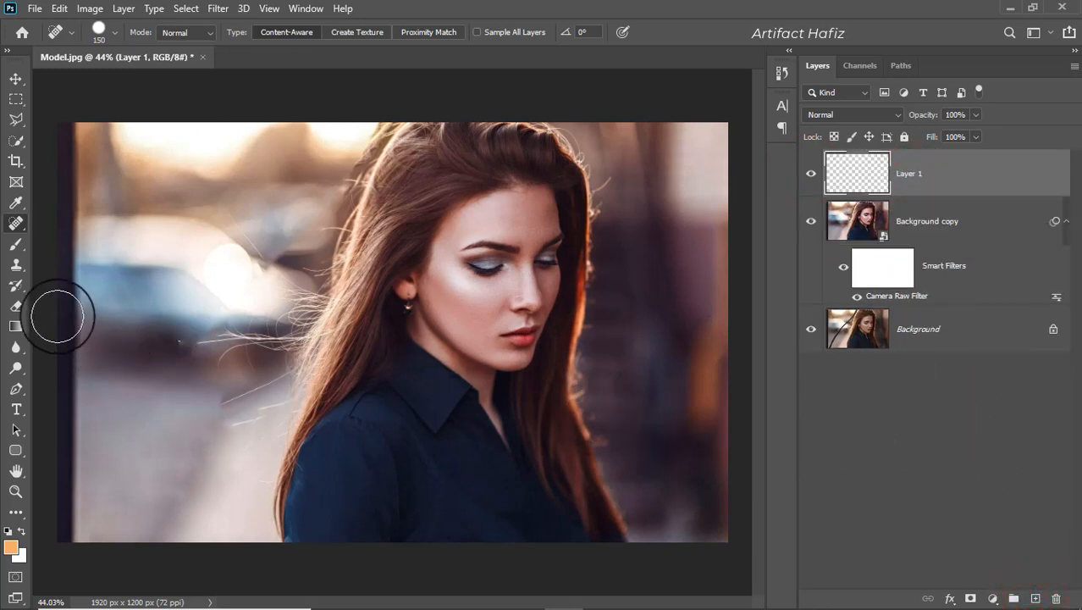
{"action": "left_click", "coordinate": [16, 244]}
{"action": "left_click", "coordinate": [11, 547]}
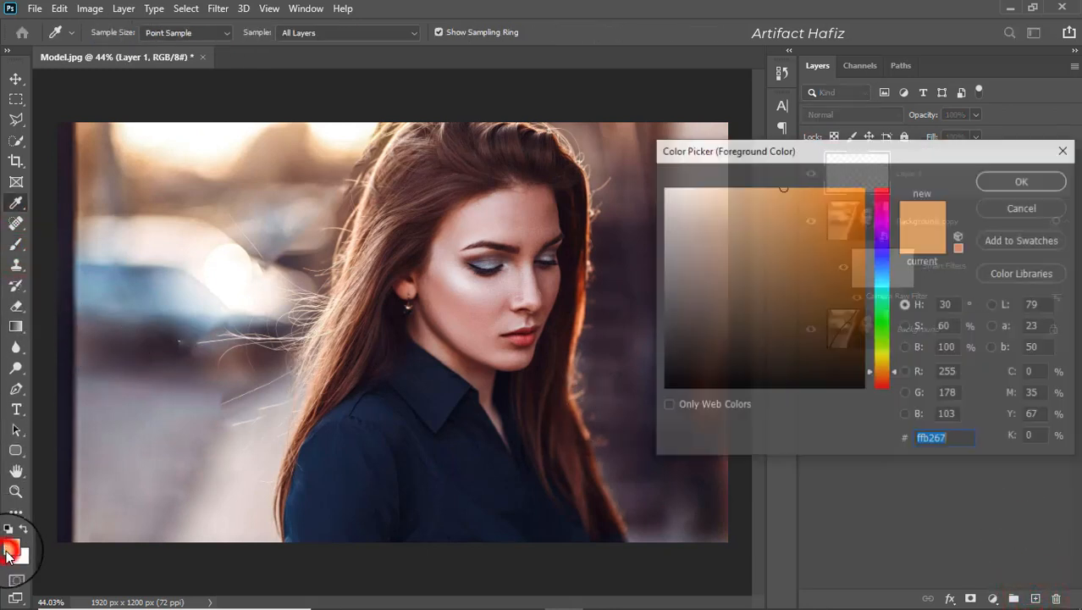
{"action": "left_click_drag", "start_coordinate": [775, 188], "coordinate": [811, 186]}
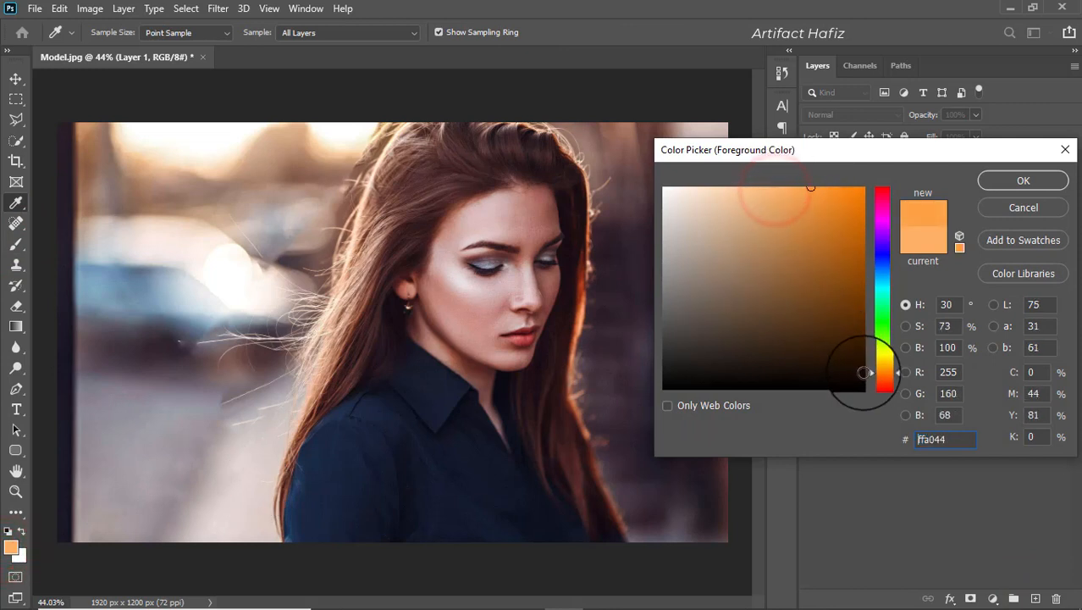
{"action": "left_click_drag", "start_coordinate": [880, 375], "coordinate": [883, 380]}
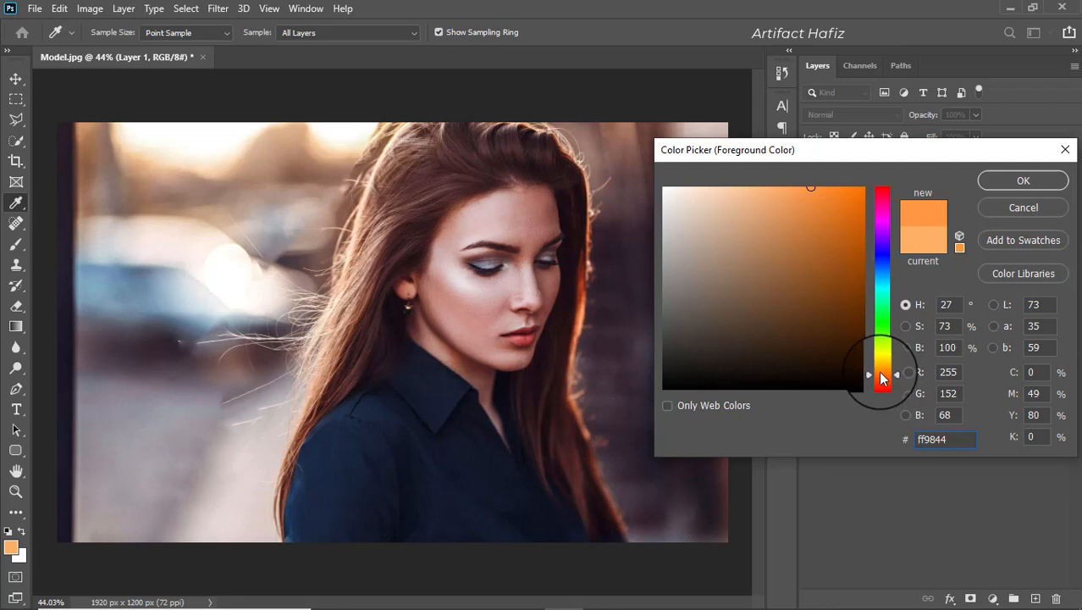
{"action": "left_click", "coordinate": [882, 372]}
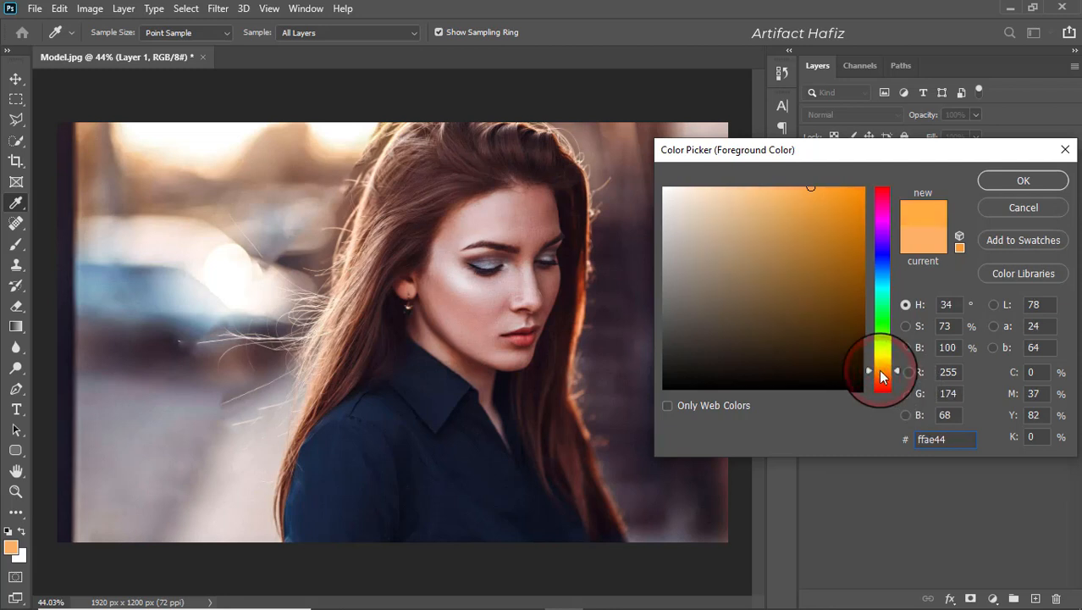
{"action": "left_click", "coordinate": [1007, 178]}
Step: Paint a single soft orange spot beside the model's jaw with a 700 px brush at 100% opacity
{"action": "key", "text": "b"}
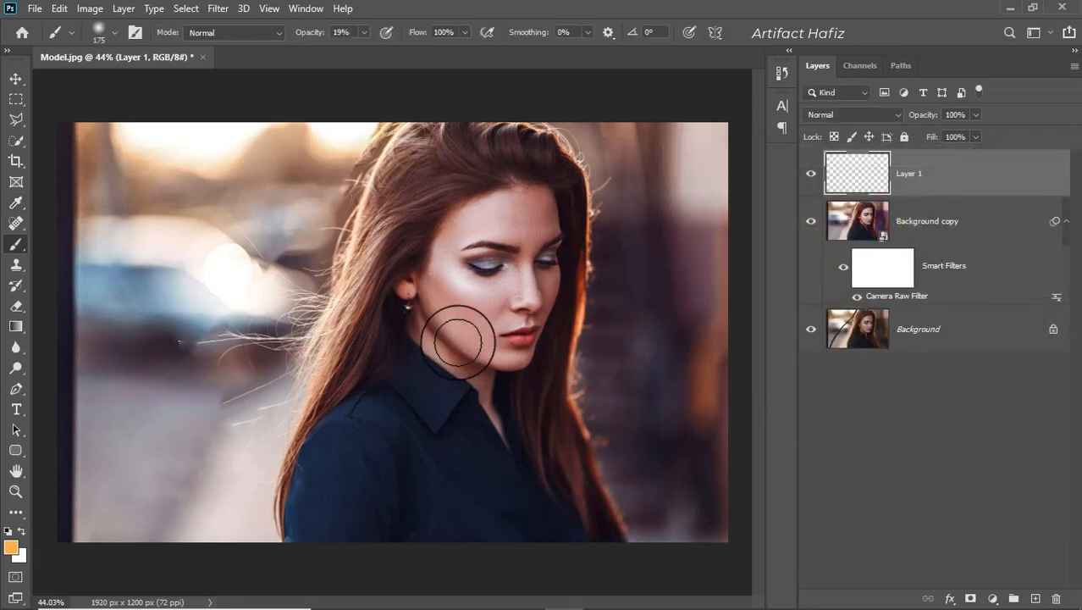
{"action": "left_click_drag", "start_coordinate": [457, 342], "coordinate": [384, 334]}
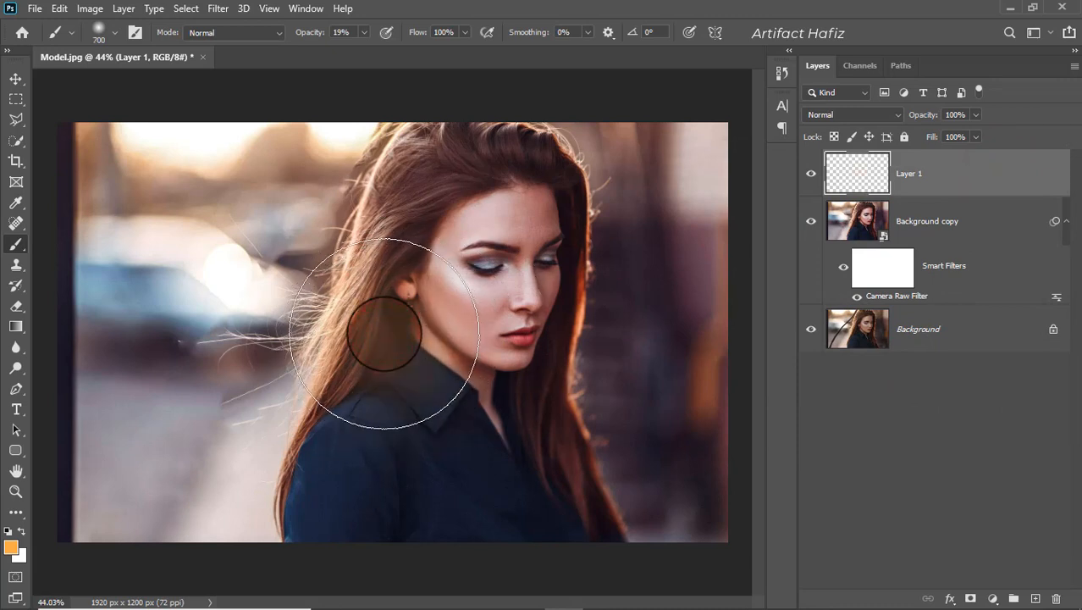
{"action": "left_click", "coordinate": [363, 32]}
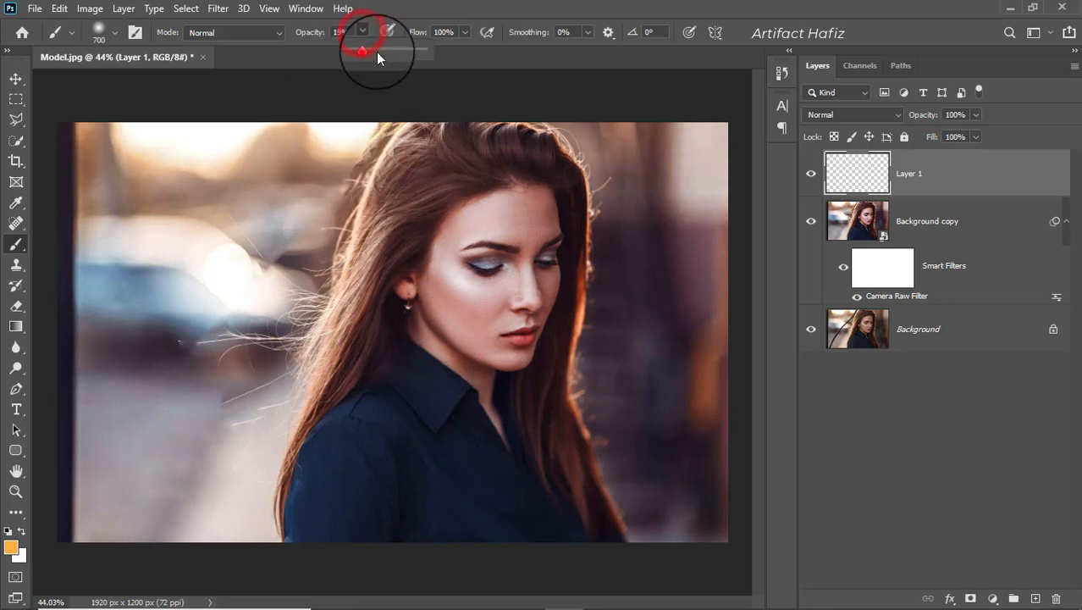
{"action": "left_click_drag", "start_coordinate": [378, 51], "coordinate": [428, 51]}
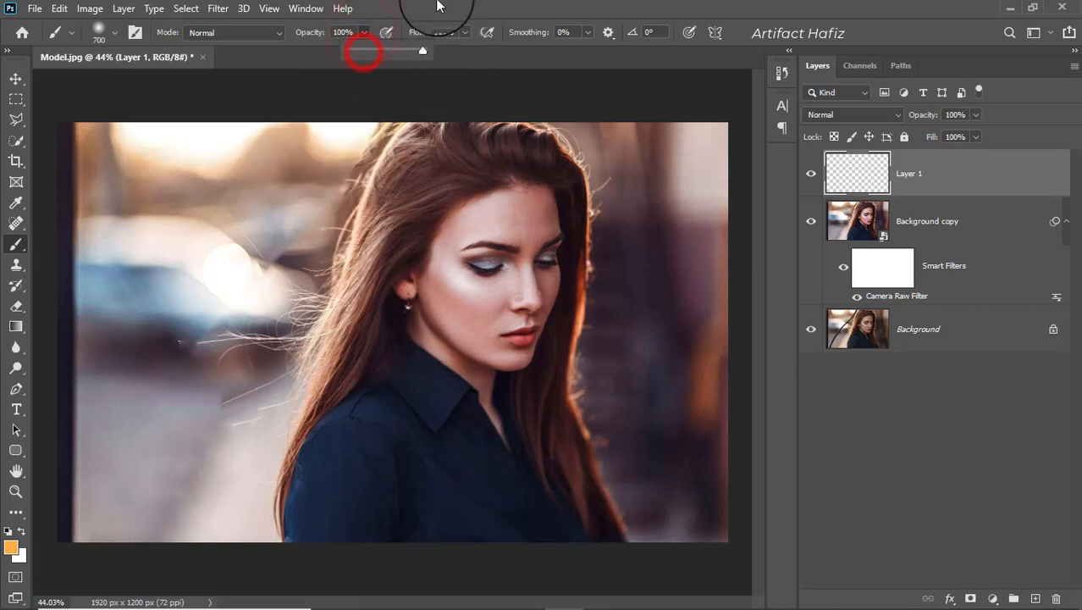
{"action": "left_click", "coordinate": [415, 329]}
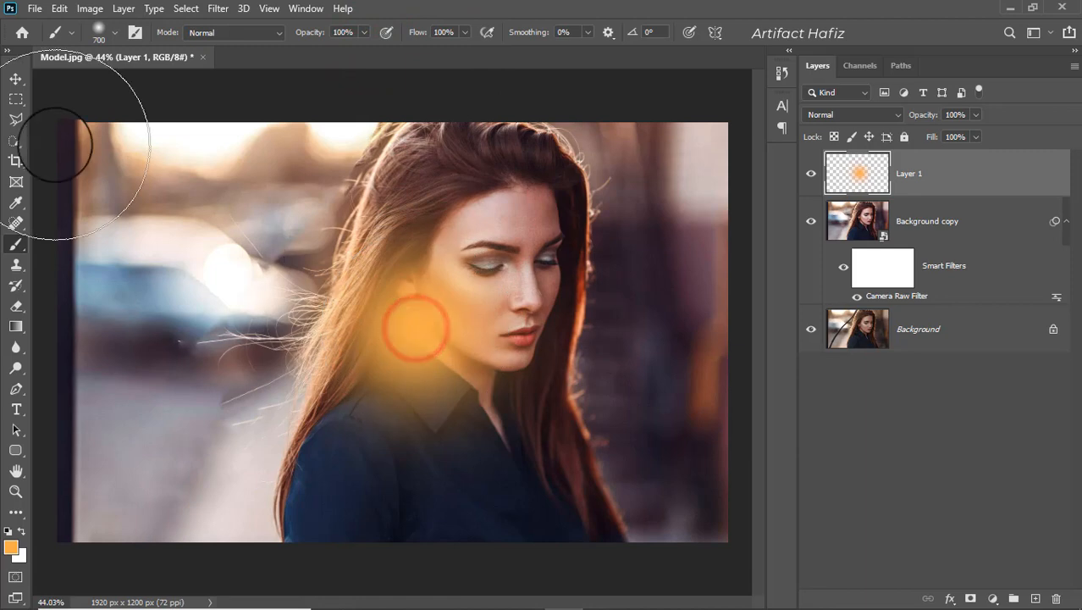
Step: Set the blend mode of the orange spot's layer to Screen
{"action": "left_click", "coordinate": [15, 78]}
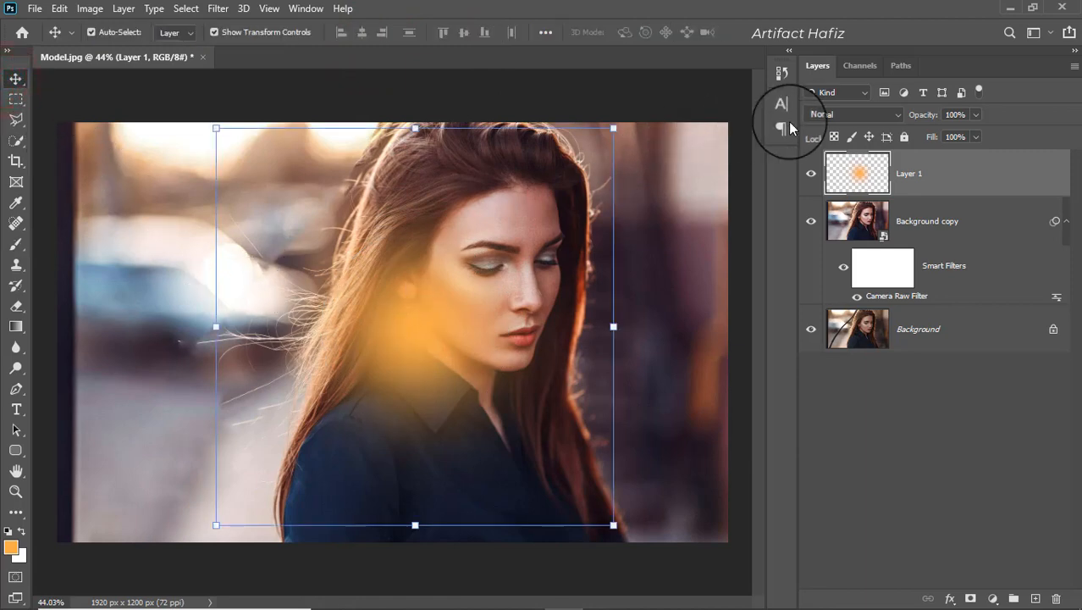
{"action": "left_click", "coordinate": [818, 114]}
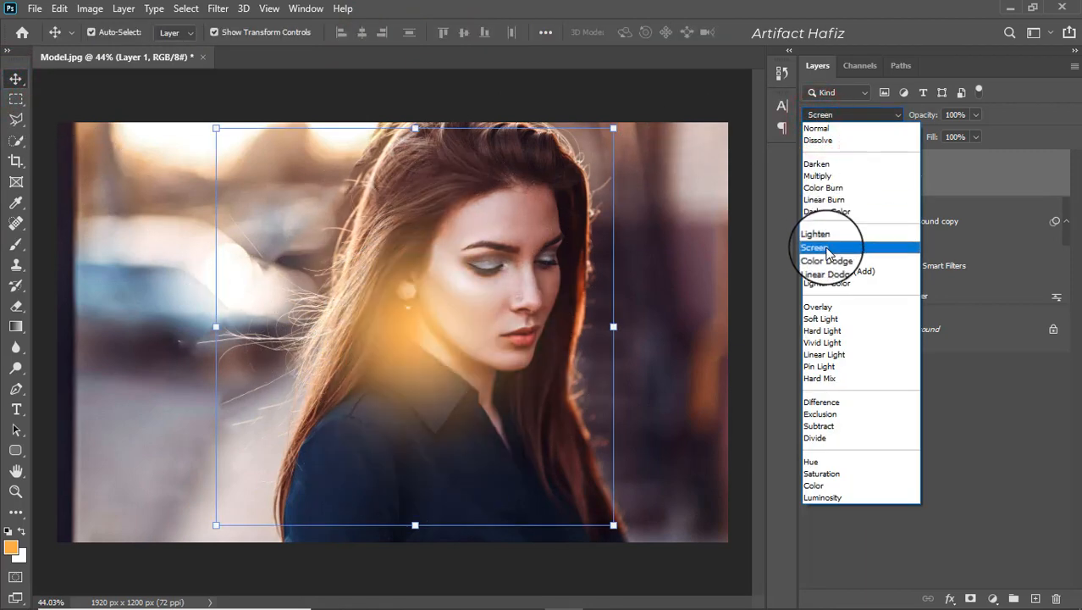
{"action": "left_click", "coordinate": [830, 246]}
Step: Scale the orange glow up to 307.73% and move it toward the upper-left part of the photo
{"action": "key", "text": "ctrl+t"}
{"action": "left_click_drag", "start_coordinate": [454, 342], "coordinate": [249, 146]}
{"action": "left_click_drag", "start_coordinate": [407, 332], "coordinate": [807, 606]}
{"action": "left_click_drag", "start_coordinate": [354, 352], "coordinate": [271, 225]}
{"action": "scroll", "coordinate": [372, 322], "scroll_direction": "down", "scroll_amount": 5}
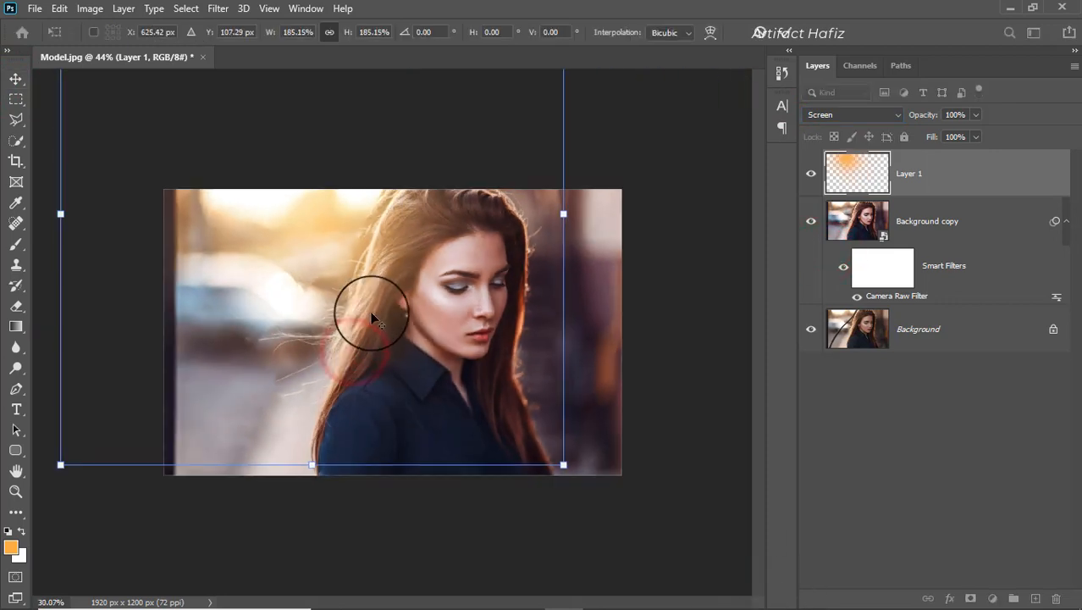
{"action": "left_click_drag", "start_coordinate": [474, 396], "coordinate": [633, 553]}
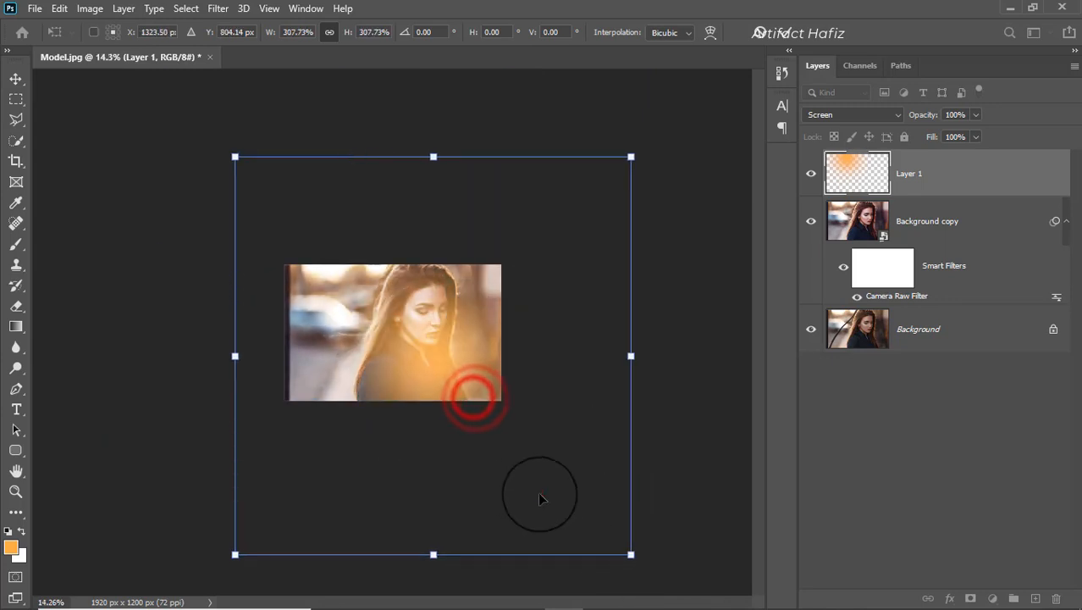
{"action": "left_click_drag", "start_coordinate": [526, 488], "coordinate": [450, 415]}
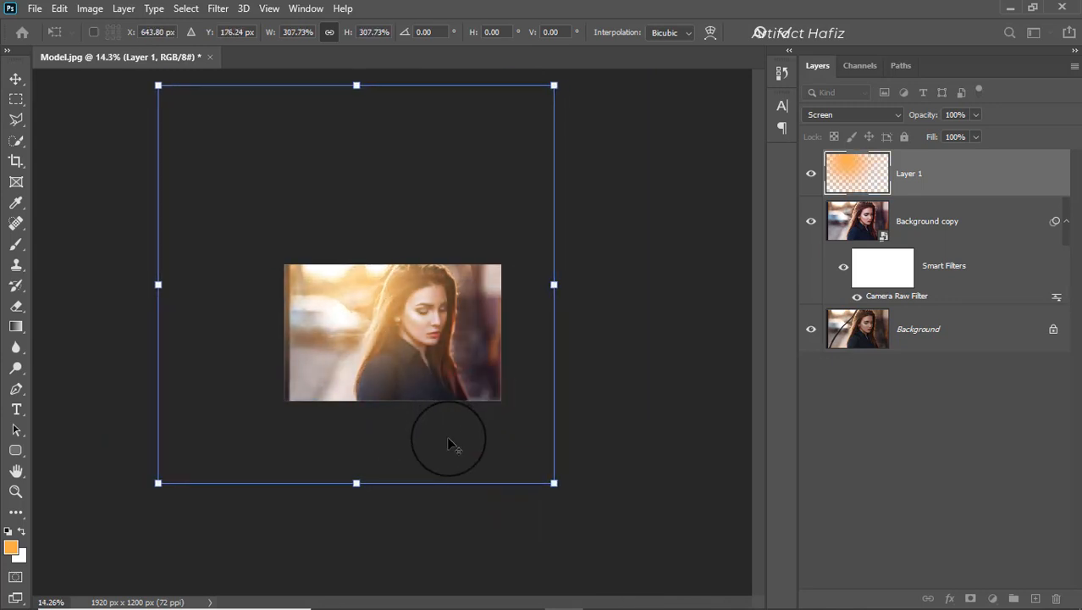
Step: Enlarge the orange glow further to 378.46% and centre it over the bright upper-left background, applying the transformation
{"action": "scroll", "coordinate": [447, 442], "scroll_direction": "up", "scroll_amount": 2}
{"action": "left_click_drag", "start_coordinate": [627, 262], "coordinate": [754, 266]}
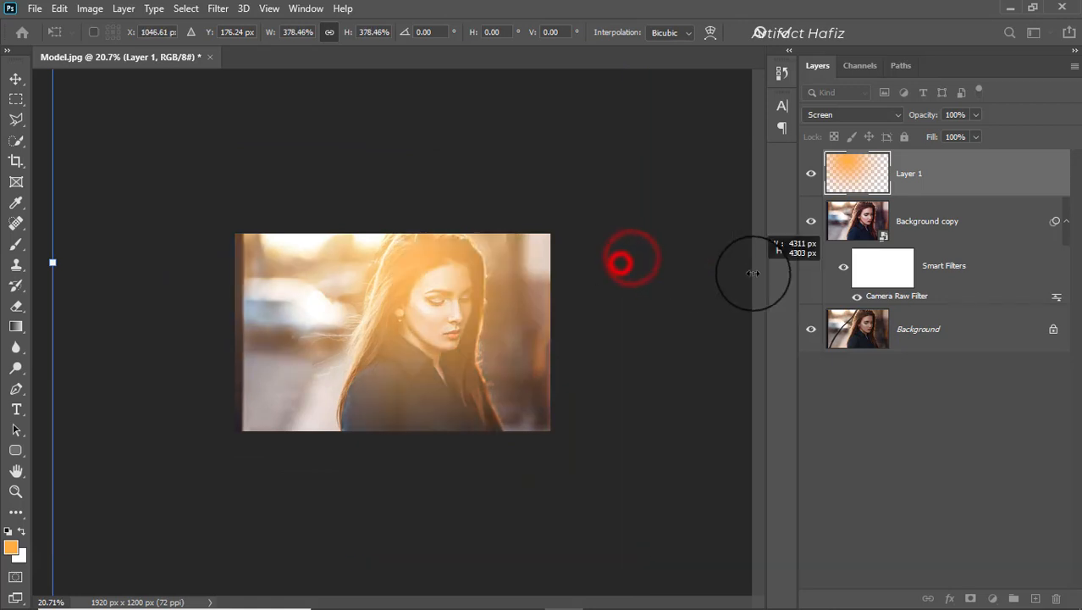
{"action": "left_click_drag", "start_coordinate": [498, 308], "coordinate": [387, 298]}
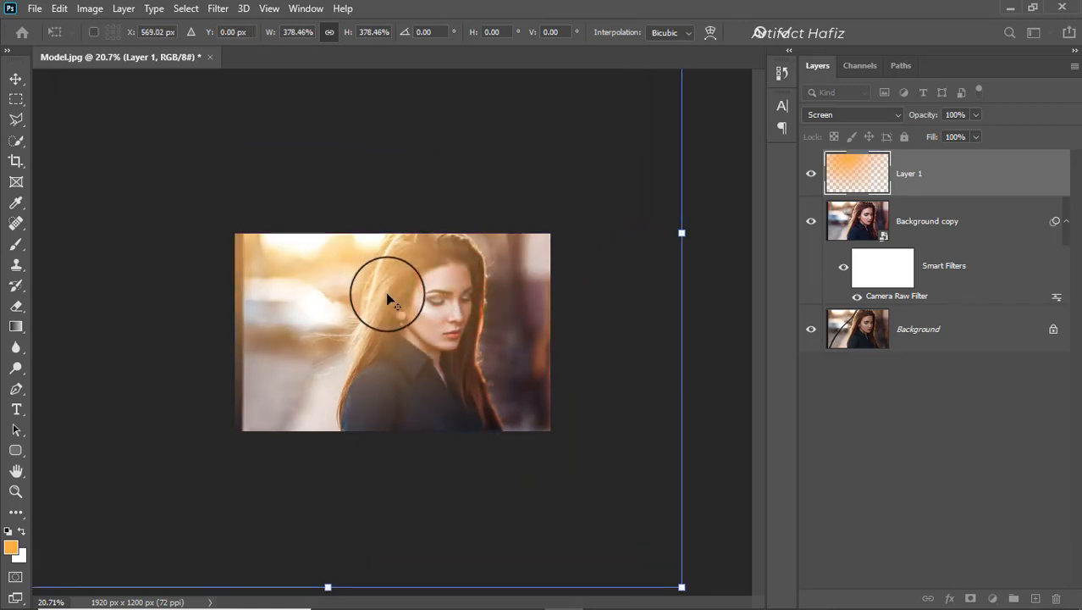
{"action": "scroll", "coordinate": [385, 292], "scroll_direction": "up", "scroll_amount": 3}
{"action": "left_click_drag", "start_coordinate": [380, 250], "coordinate": [352, 217]}
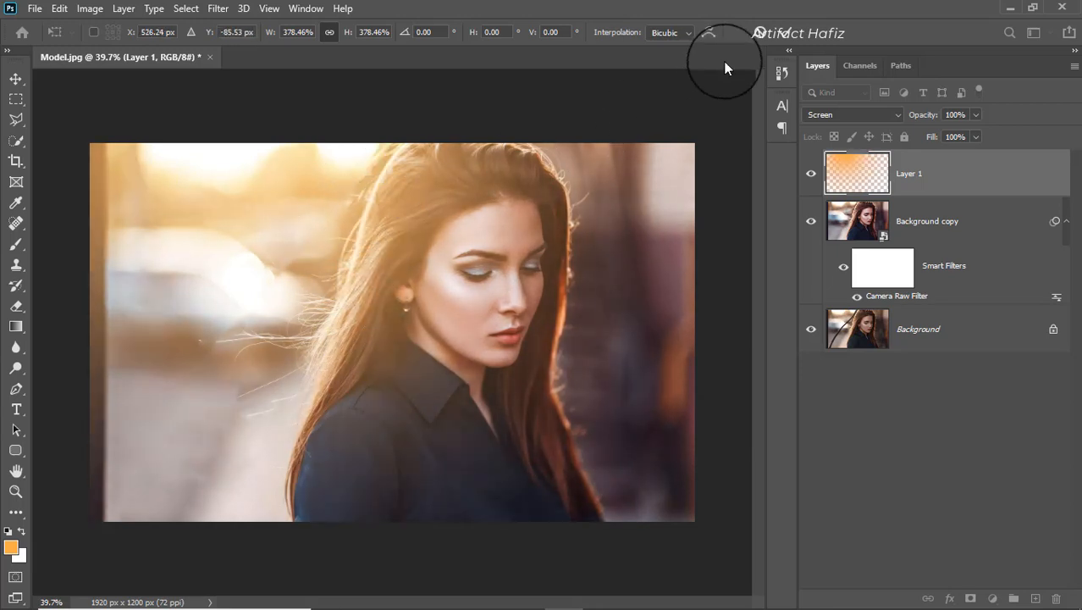
{"action": "left_click", "coordinate": [788, 32]}
Step: Compare the photo with and without the orange glow and reduce the glow layer's opacity to 67%
{"action": "left_click", "coordinate": [810, 175]}
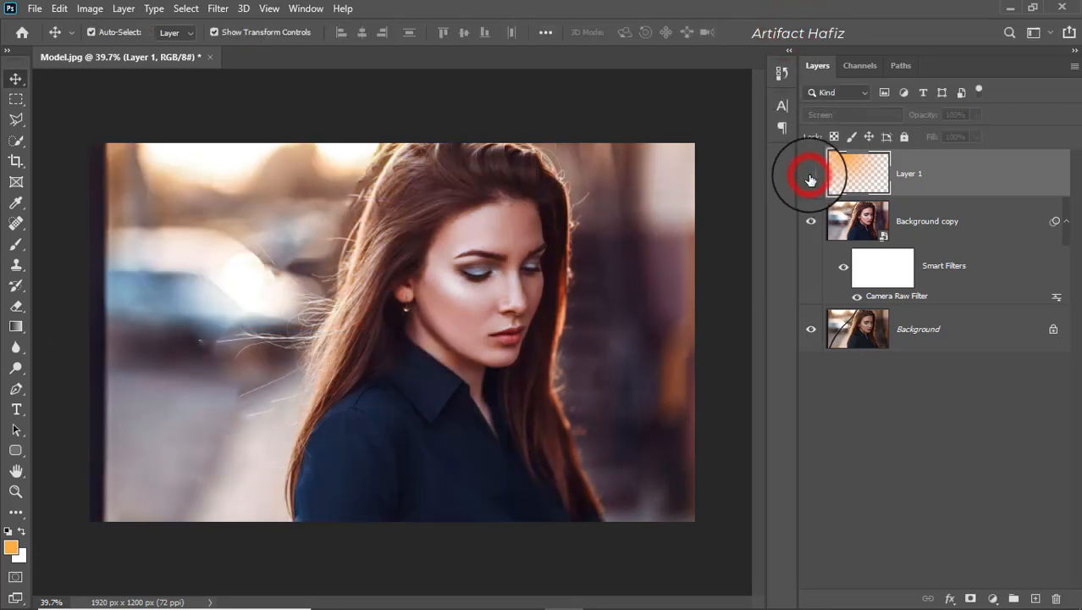
{"action": "left_click", "coordinate": [810, 175]}
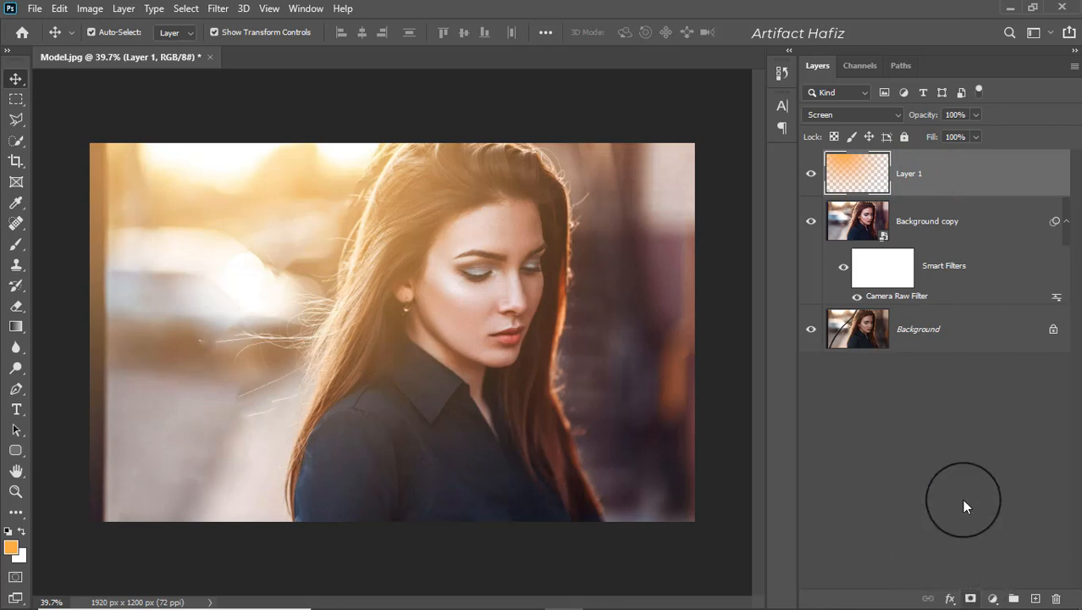
{"action": "left_click_drag", "start_coordinate": [953, 140], "coordinate": [951, 139]}
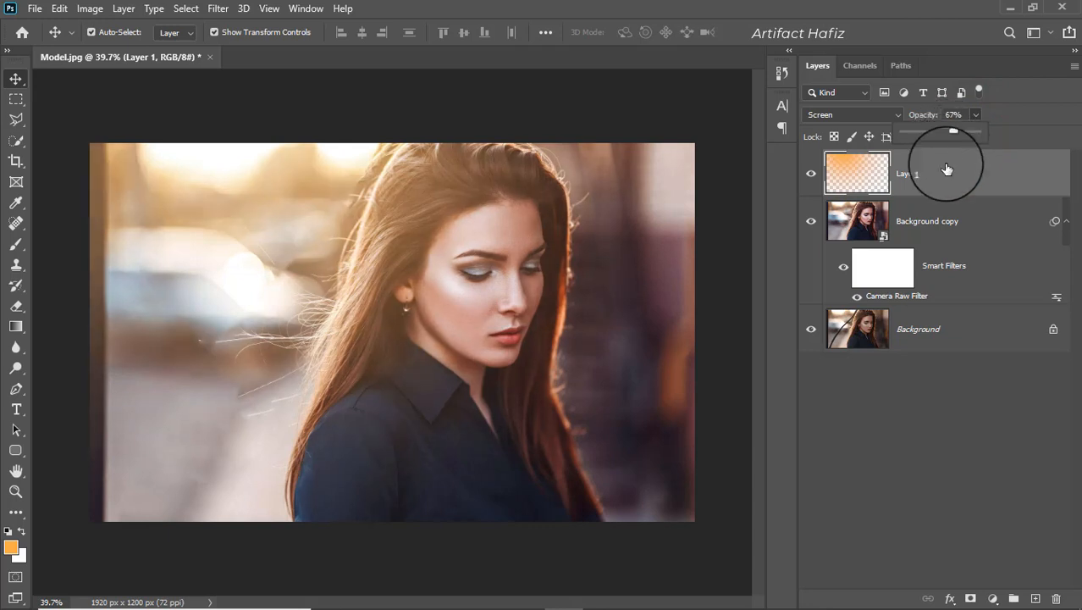
{"action": "left_click", "coordinate": [935, 172]}
Step: Add a layer mask to Layer 1 and prepare a black 200 px brush at 12% opacity
{"action": "left_click", "coordinate": [970, 598]}
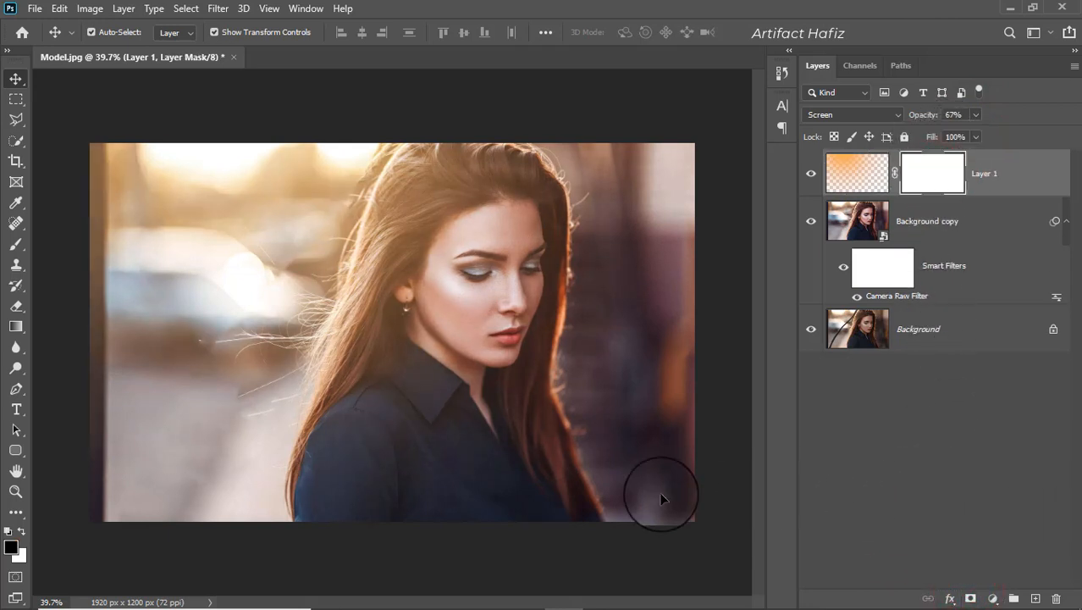
{"action": "left_click", "coordinate": [16, 243]}
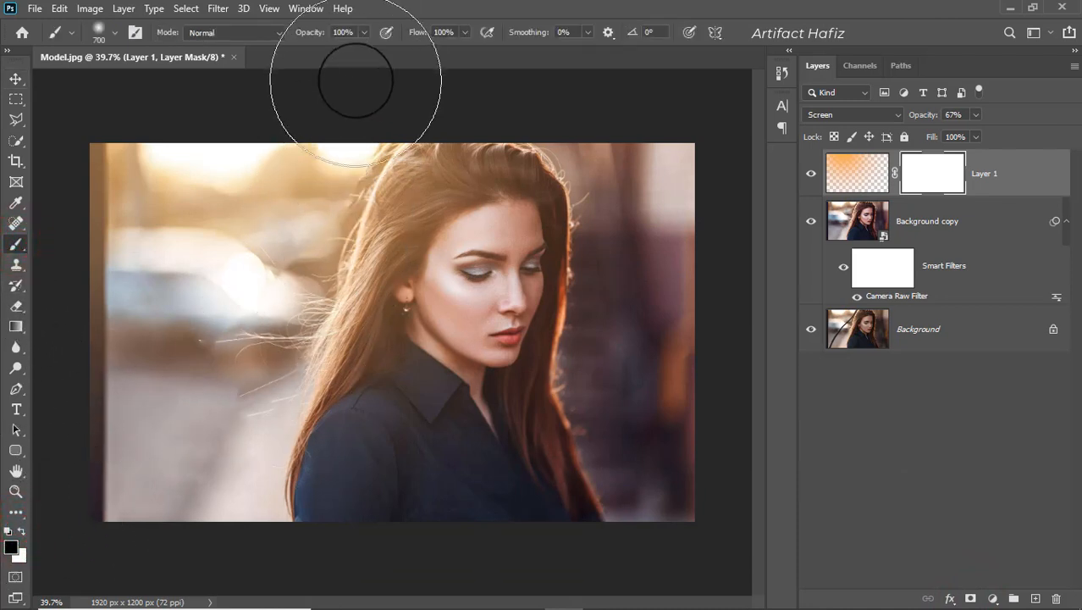
{"action": "left_click", "coordinate": [364, 32]}
{"action": "left_click_drag", "start_coordinate": [304, 52], "coordinate": [298, 49]}
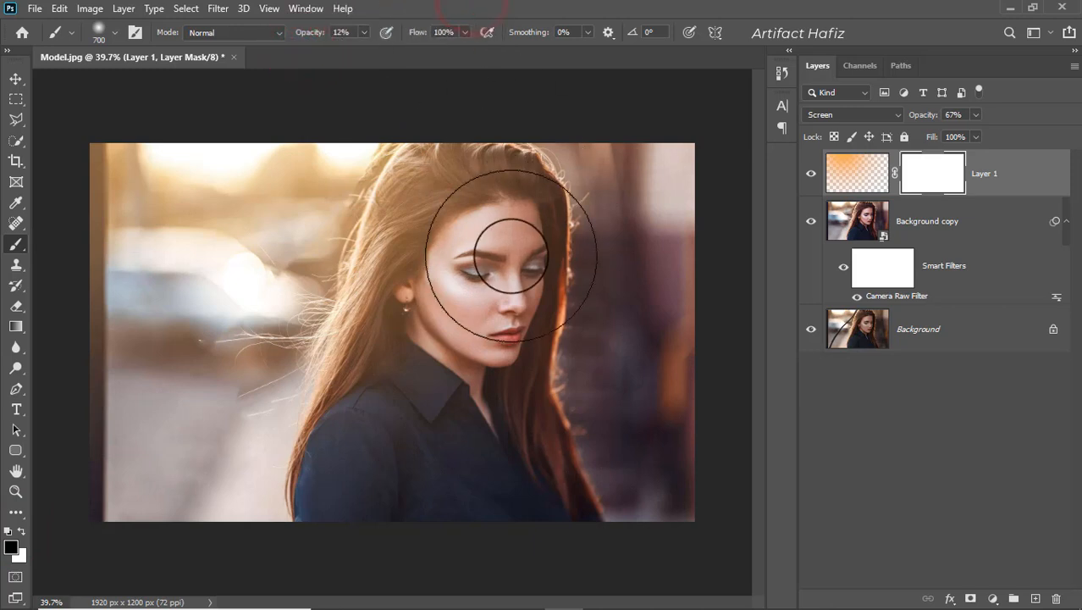
{"action": "key", "text": "bracketleft"}
{"action": "key", "text": "bracketleft"}
{"action": "key", "text": "bracketleft"}
{"action": "key", "text": "bracketleft"}
{"action": "key", "text": "bracketleft"}
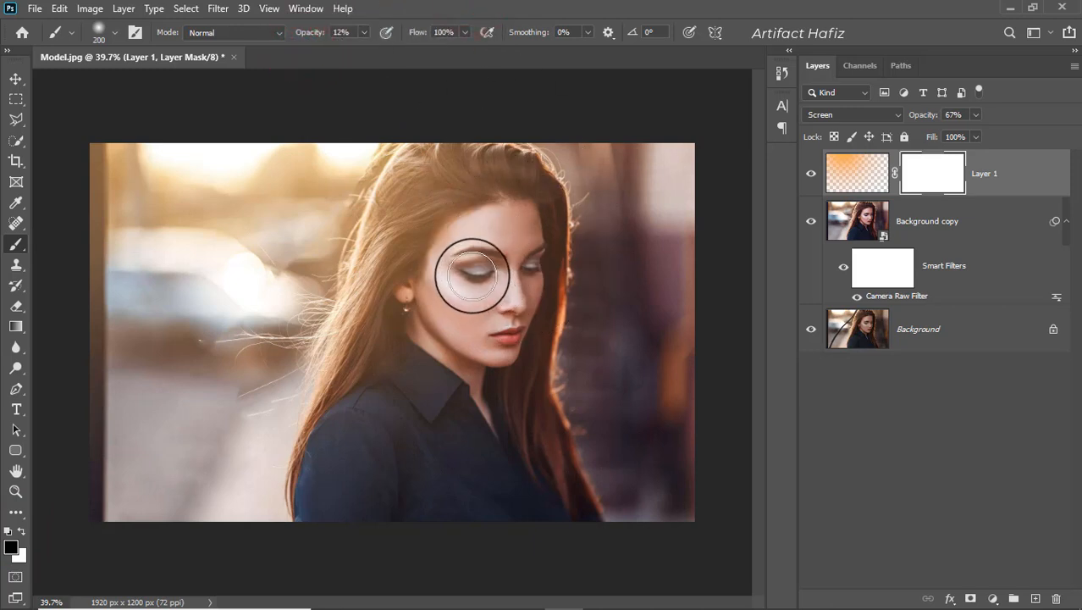
Step: Mask the glow softly off the model's eyes, nose, forehead and lips with a brush of up to 300 px, and compare the result
{"action": "left_click_drag", "start_coordinate": [469, 270], "coordinate": [528, 268]}
{"action": "key", "text": "bracketleft"}
{"action": "left_click_drag", "start_coordinate": [526, 267], "coordinate": [523, 277]}
{"action": "left_click_drag", "start_coordinate": [506, 320], "coordinate": [516, 293]}
{"action": "key", "text": "bracketright"}
{"action": "key", "text": "bracketright"}
{"action": "key", "text": "bracketright"}
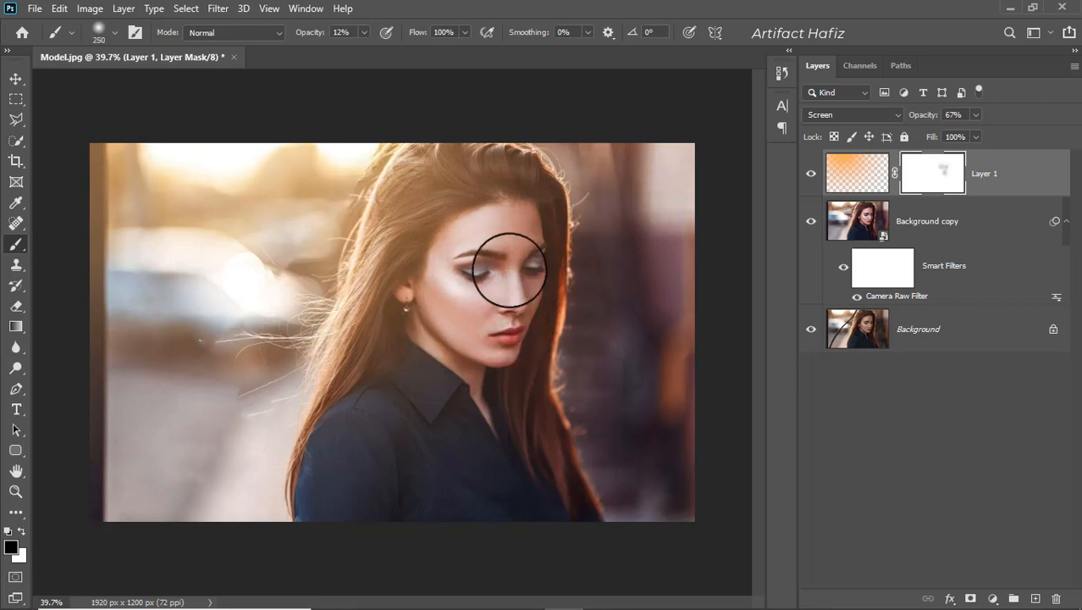
{"action": "left_click", "coordinate": [510, 234]}
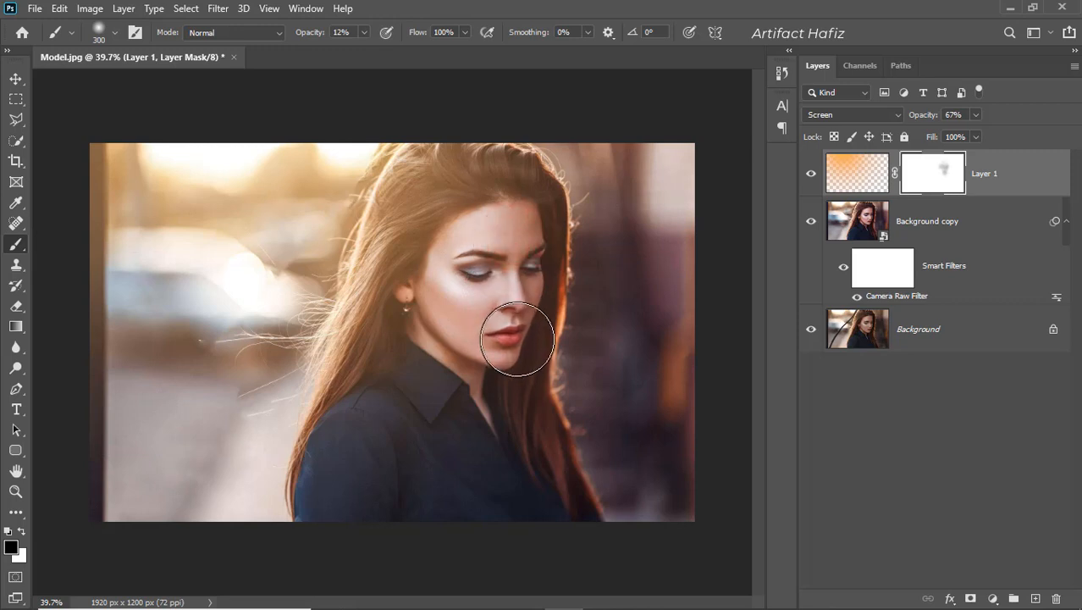
{"action": "left_click", "coordinate": [506, 336]}
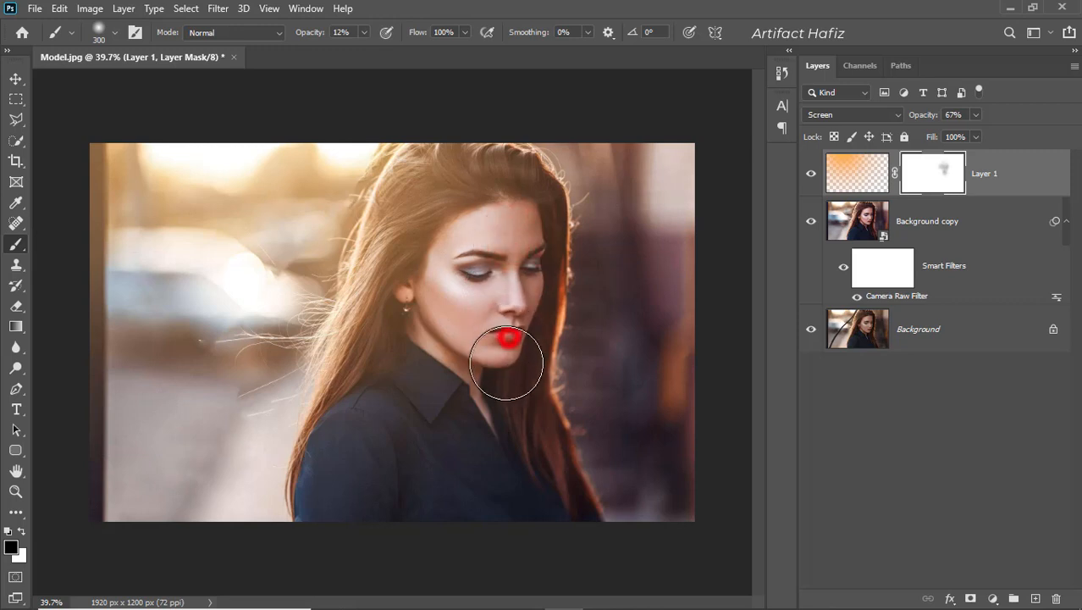
{"action": "left_click", "coordinate": [809, 174]}
{"action": "left_click", "coordinate": [809, 174]}
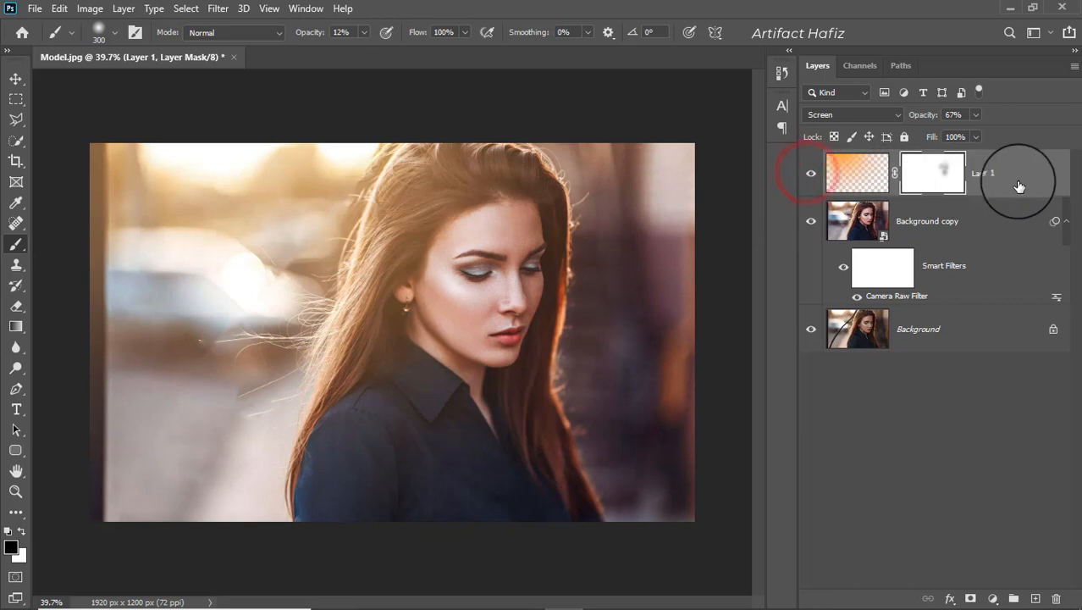
Step: Add a Curves adjustment layer above Layer 1, anchoring the shadows, slightly raising the highlights and lifting the black point a little
{"action": "left_click", "coordinate": [1008, 171]}
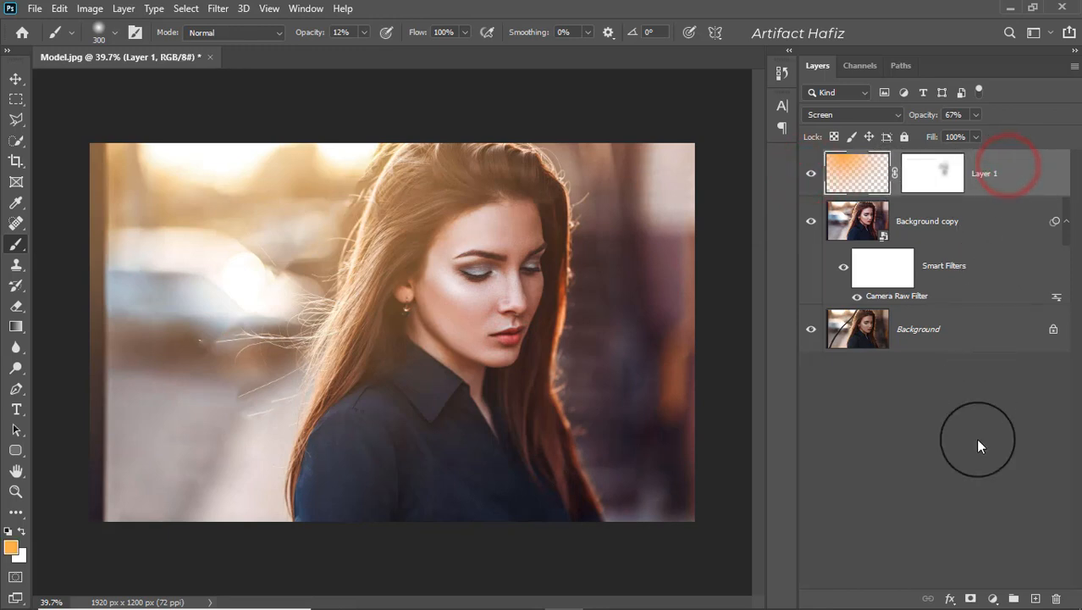
{"action": "left_click", "coordinate": [991, 598]}
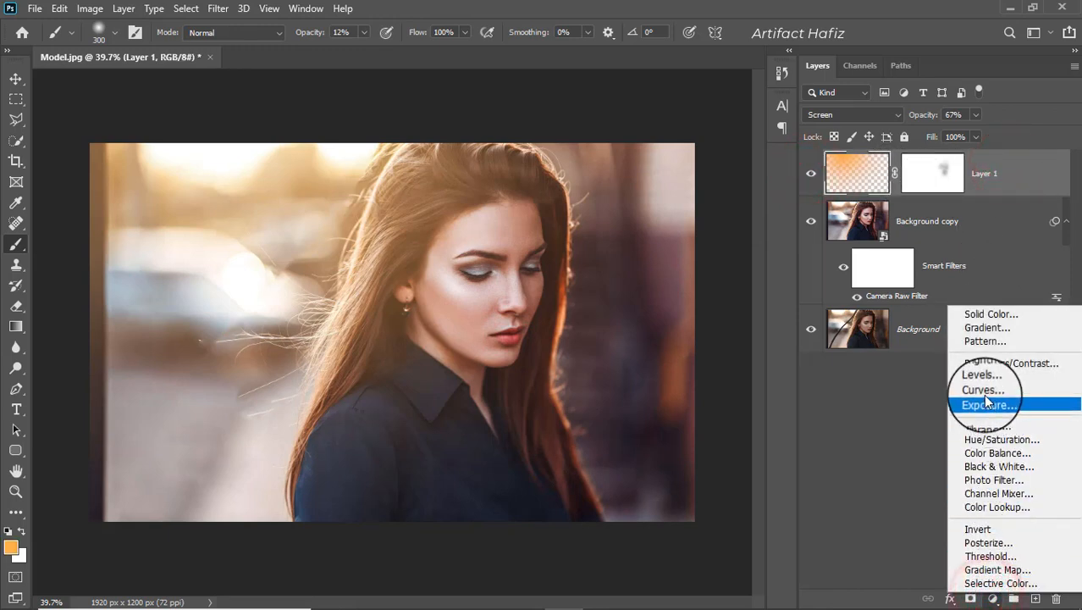
{"action": "left_click", "coordinate": [983, 390]}
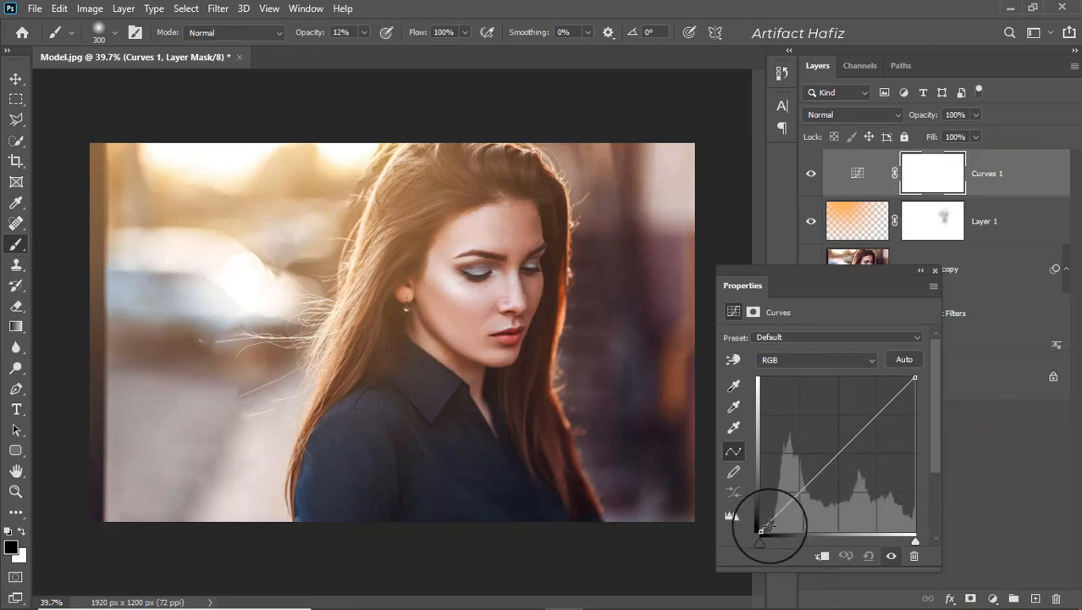
{"action": "left_click_drag", "start_coordinate": [761, 531], "coordinate": [761, 532]}
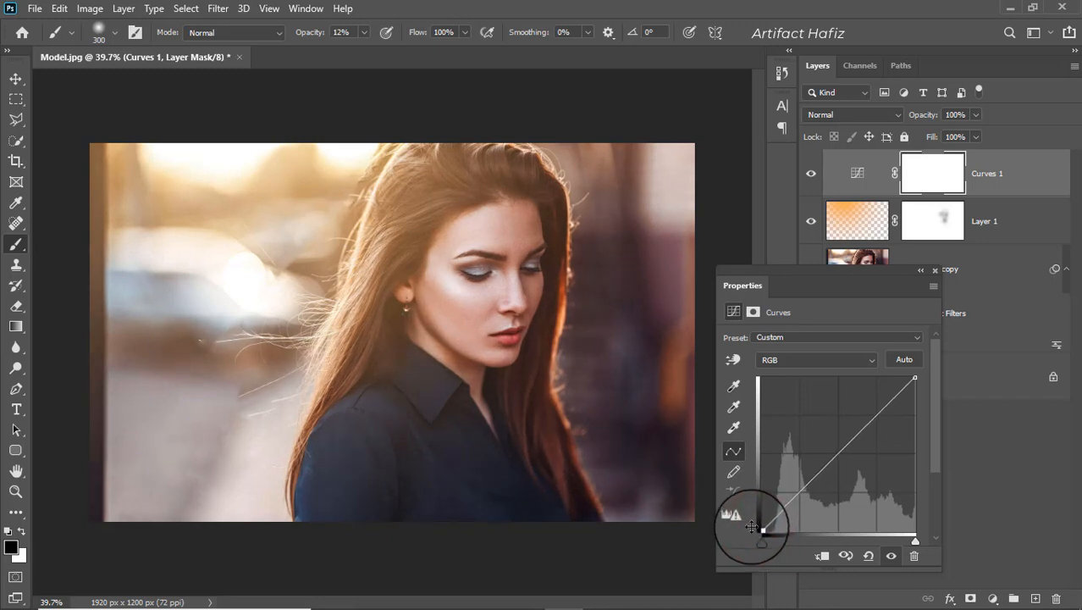
{"action": "left_click", "coordinate": [799, 492]}
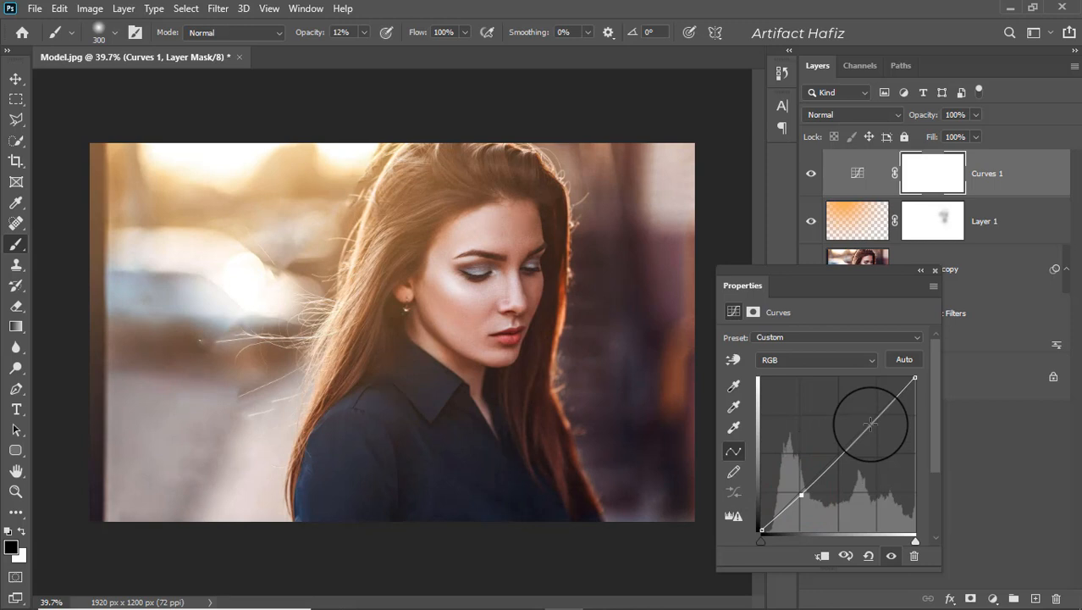
{"action": "mouse_move", "coordinate": [871, 423]}
{"action": "left_mouse_down"}
{"action": "mouse_move", "coordinate": [864, 412]}
{"action": "mouse_move", "coordinate": [872, 421]}
{"action": "left_mouse_up"}
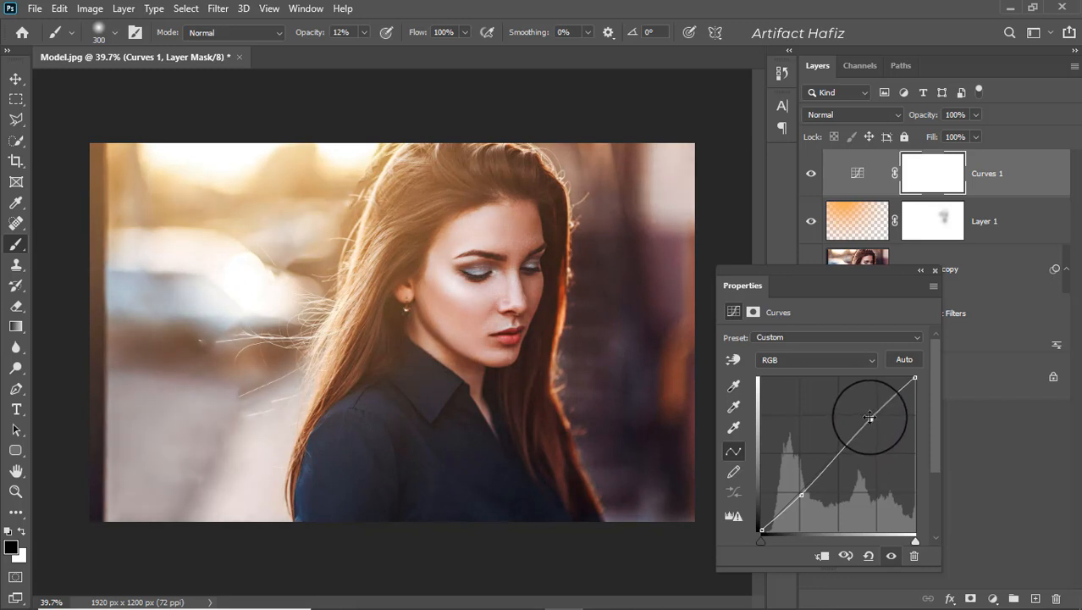
{"action": "left_click", "coordinate": [762, 527]}
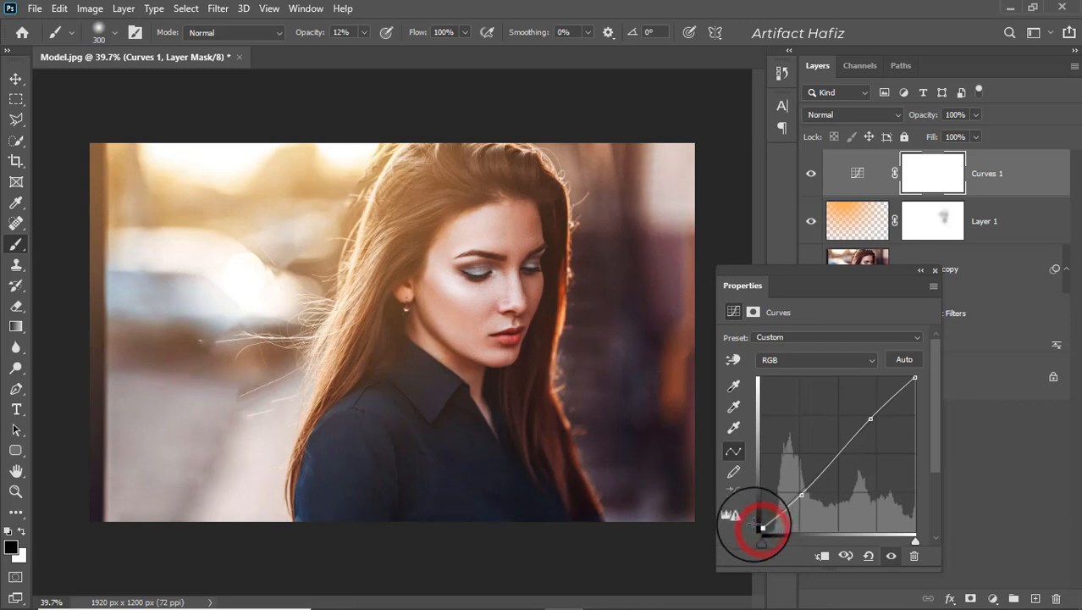
{"action": "left_click_drag", "start_coordinate": [750, 522], "coordinate": [750, 532]}
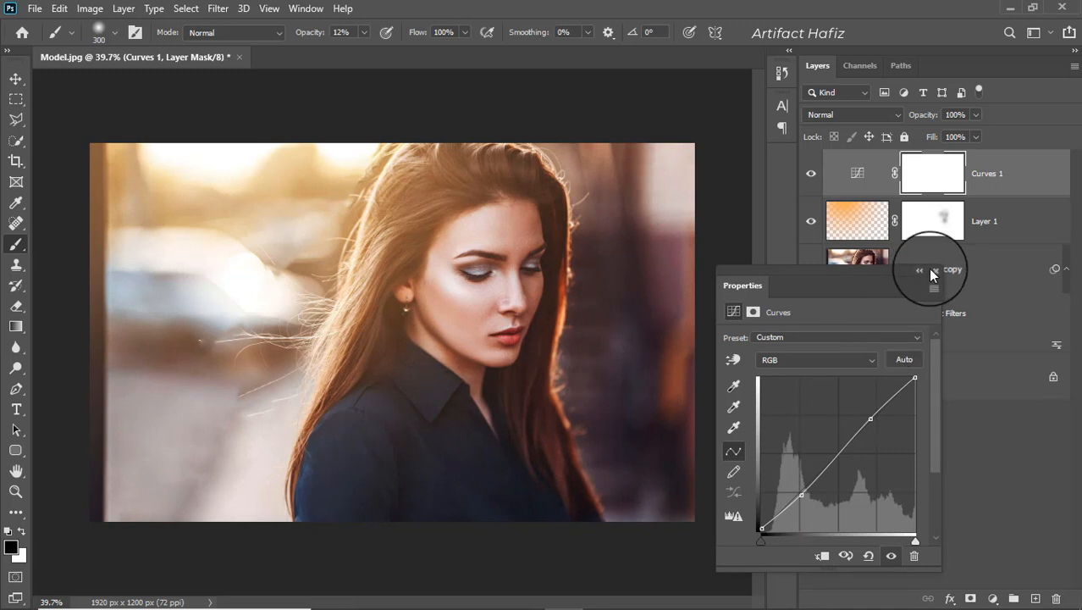
{"action": "left_click", "coordinate": [933, 271]}
Step: Add a Color Lookup adjustment layer above Curves 1 using the 3DLUT file Soft_Warming.look
{"action": "left_click", "coordinate": [984, 167]}
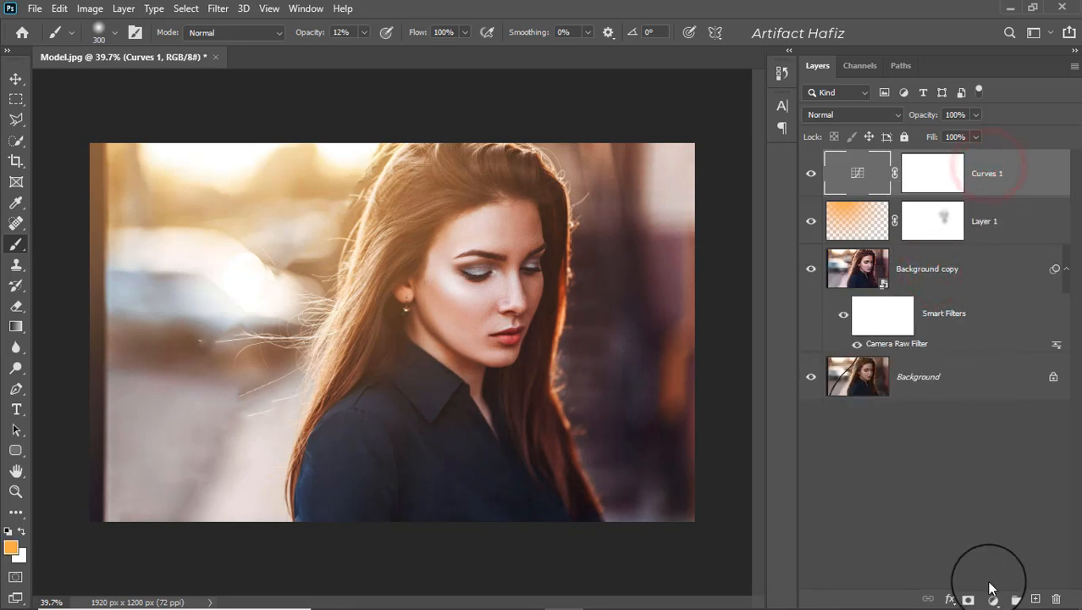
{"action": "left_click", "coordinate": [991, 598]}
{"action": "left_click", "coordinate": [979, 505]}
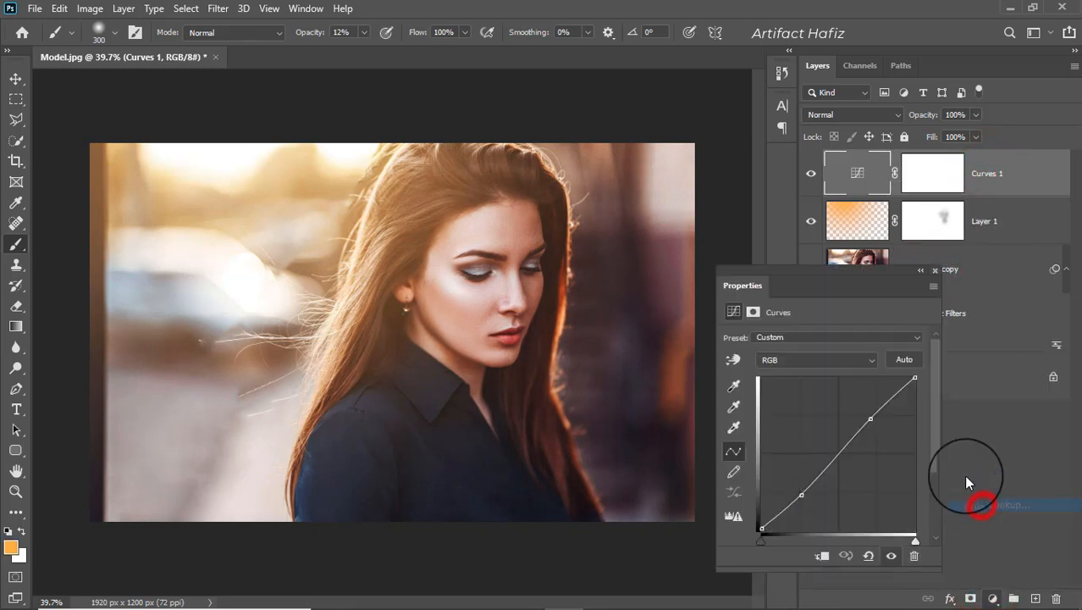
{"action": "left_click", "coordinate": [817, 339]}
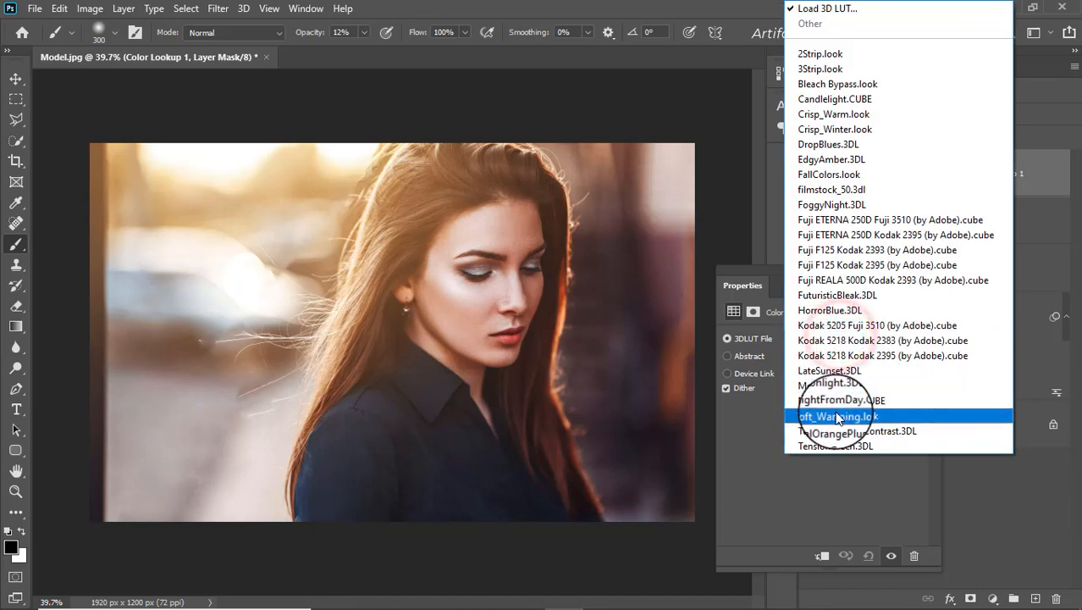
{"action": "left_click", "coordinate": [816, 416]}
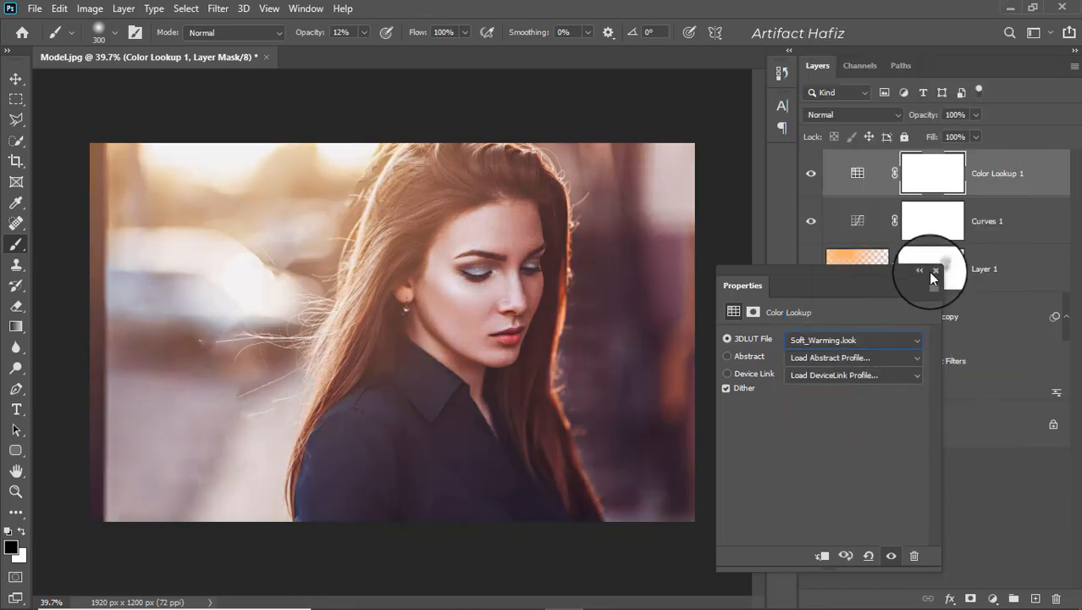
{"action": "left_click", "coordinate": [936, 273]}
Step: Compare the photo with and without the Color Lookup layer and set that layer's opacity to 32%
{"action": "left_click", "coordinate": [810, 173]}
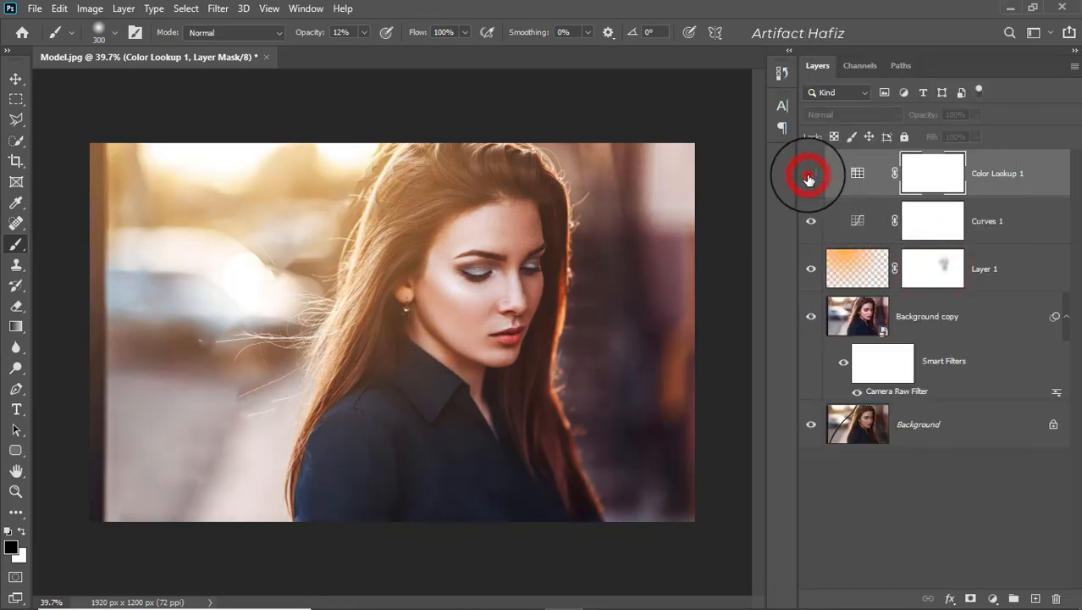
{"action": "left_click", "coordinate": [810, 173]}
{"action": "left_click", "coordinate": [992, 174]}
{"action": "left_click", "coordinate": [975, 114]}
{"action": "left_click_drag", "start_coordinate": [973, 134], "coordinate": [946, 137]}
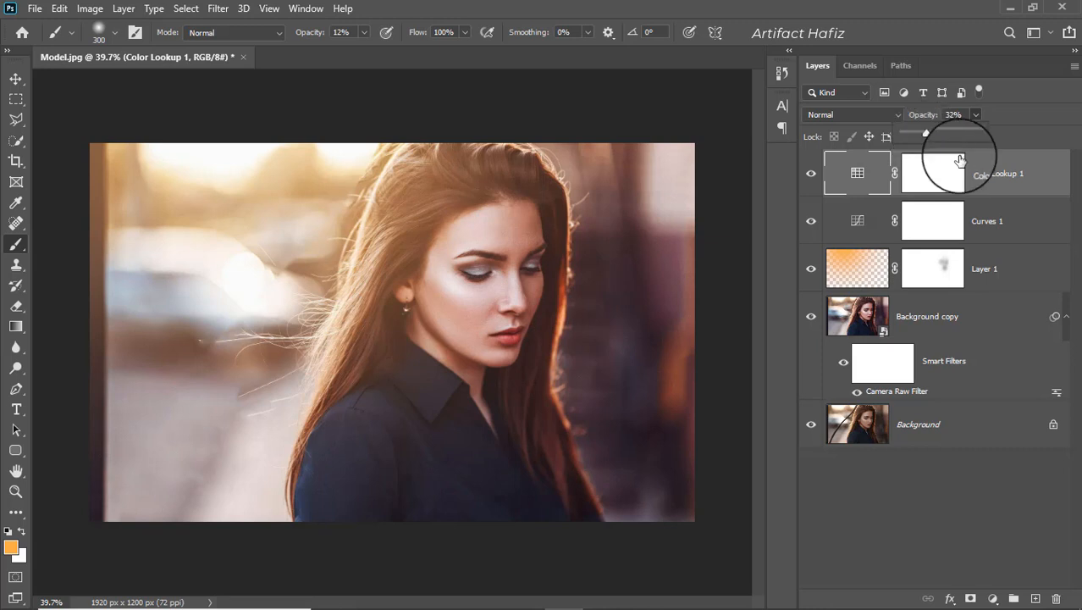
{"action": "left_click", "coordinate": [994, 176]}
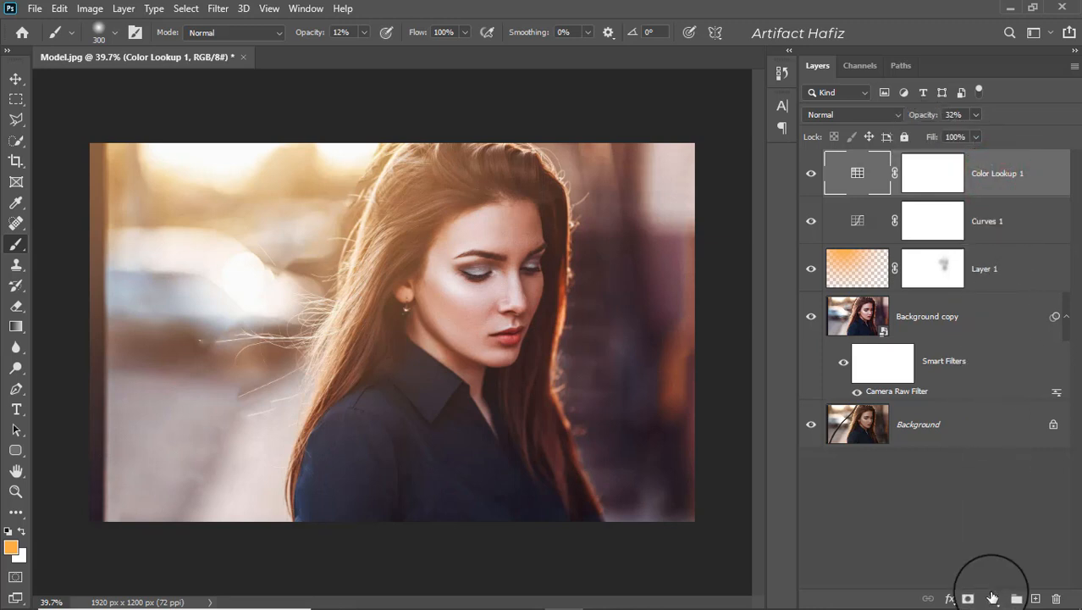
Step: Add a Levels adjustment layer above Color Lookup 1 and darken the shadows slightly by raising the black input level
{"action": "left_click", "coordinate": [993, 598]}
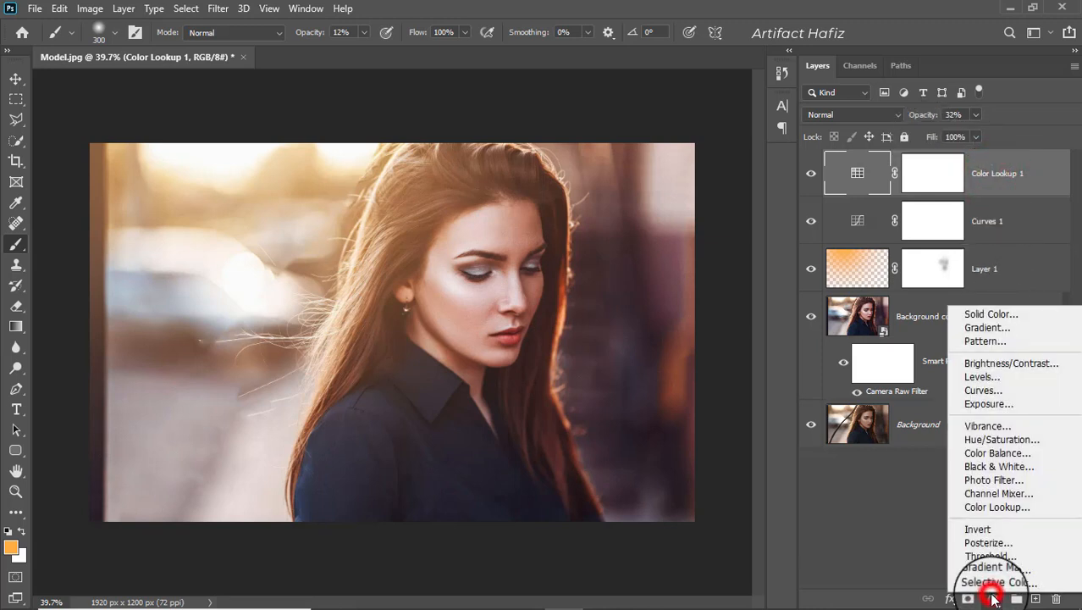
{"action": "left_click", "coordinate": [993, 378]}
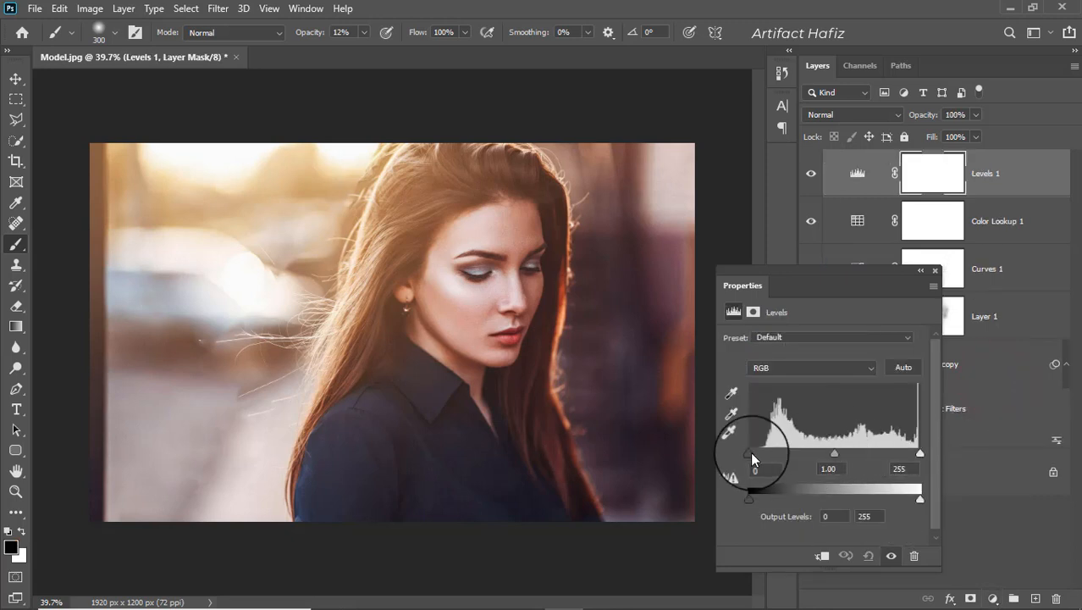
{"action": "mouse_move", "coordinate": [756, 457]}
{"action": "left_mouse_down"}
{"action": "mouse_move", "coordinate": [752, 448]}
{"action": "mouse_move", "coordinate": [759, 453]}
{"action": "left_mouse_up"}
{"action": "left_click", "coordinate": [934, 270]}
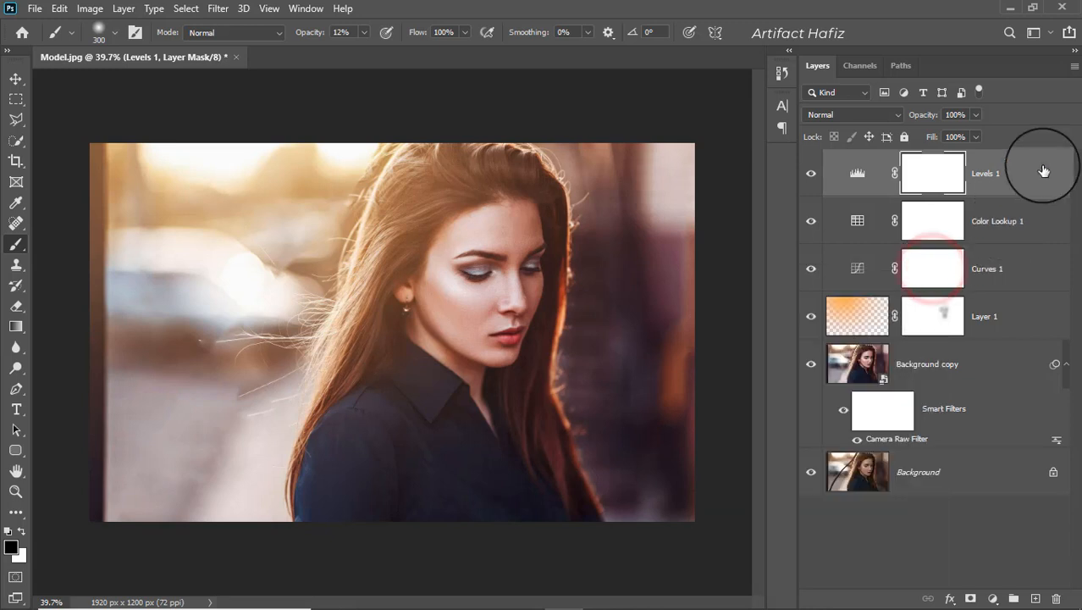
Step: Stamp all visible layers into a new layer on top of the stack and convert it for Smart Filters
{"action": "key", "text": "ctrl+alt+shift+e"}
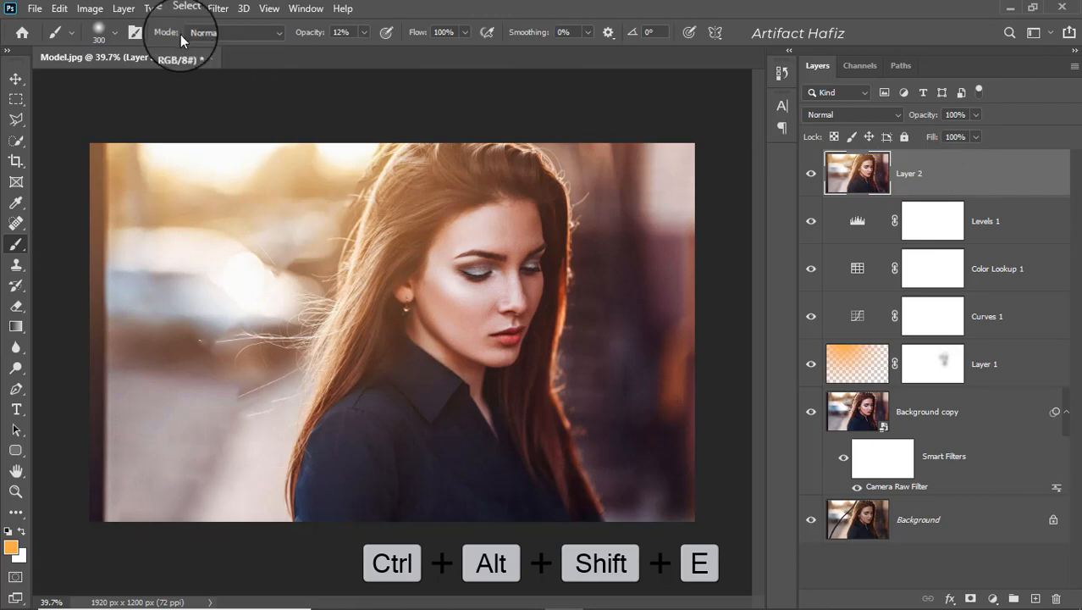
{"action": "left_click", "coordinate": [212, 12]}
{"action": "left_click", "coordinate": [227, 48]}
Step: Start a Camera Raw Filter on the merged layer with Shadows +13, Whites +9, Blacks -7 and Clarity +4
{"action": "left_click", "coordinate": [218, 8]}
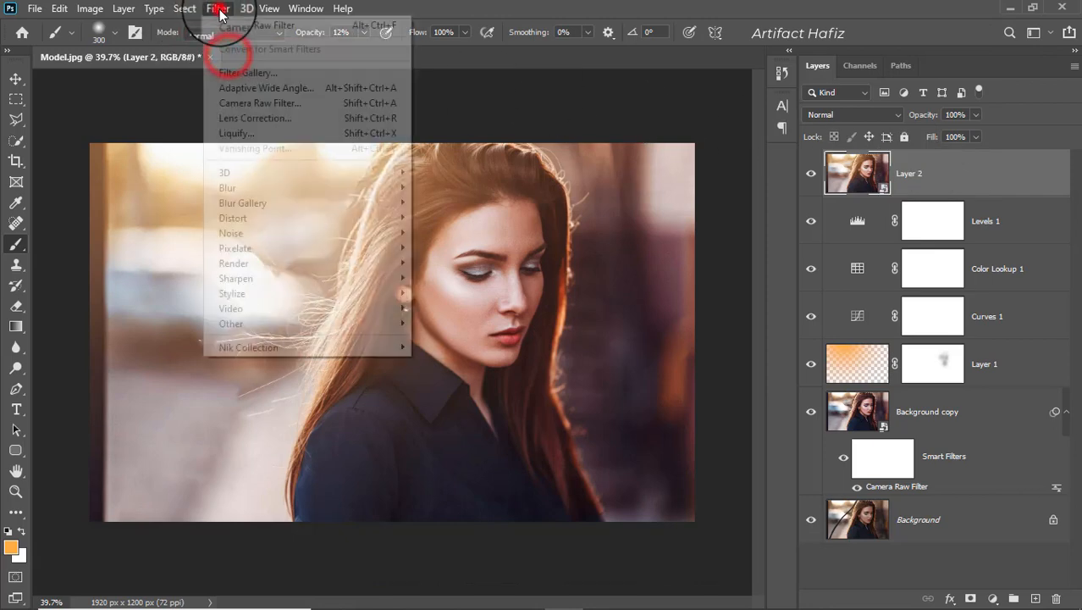
{"action": "left_click", "coordinate": [254, 103]}
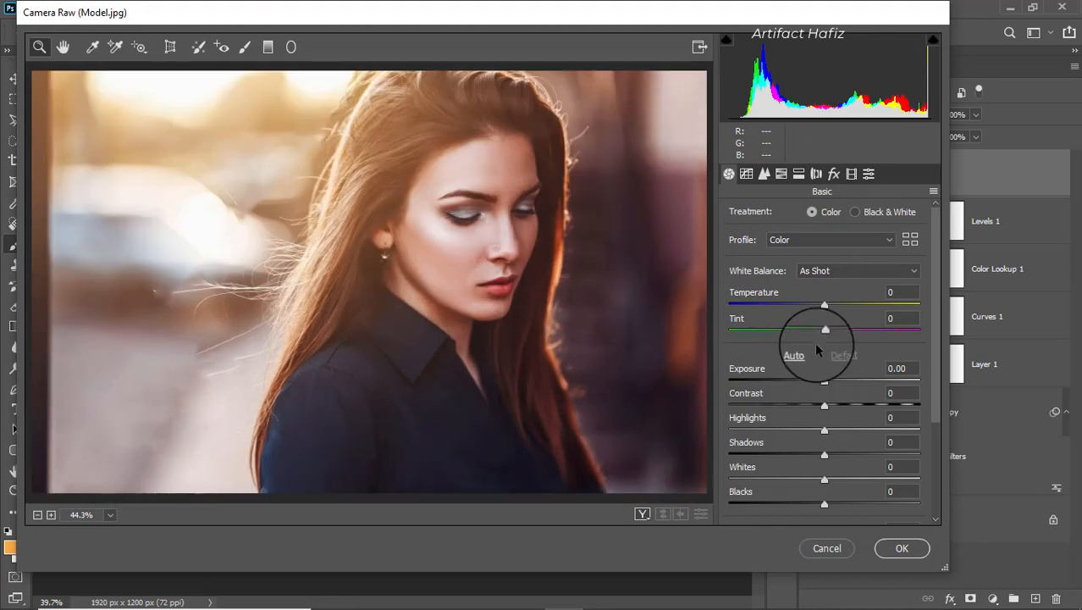
{"action": "scroll", "coordinate": [817, 348], "scroll_direction": "down", "scroll_amount": 2}
{"action": "scroll", "coordinate": [817, 347], "scroll_direction": "down", "scroll_amount": 1}
{"action": "left_click_drag", "start_coordinate": [817, 362], "coordinate": [835, 338]}
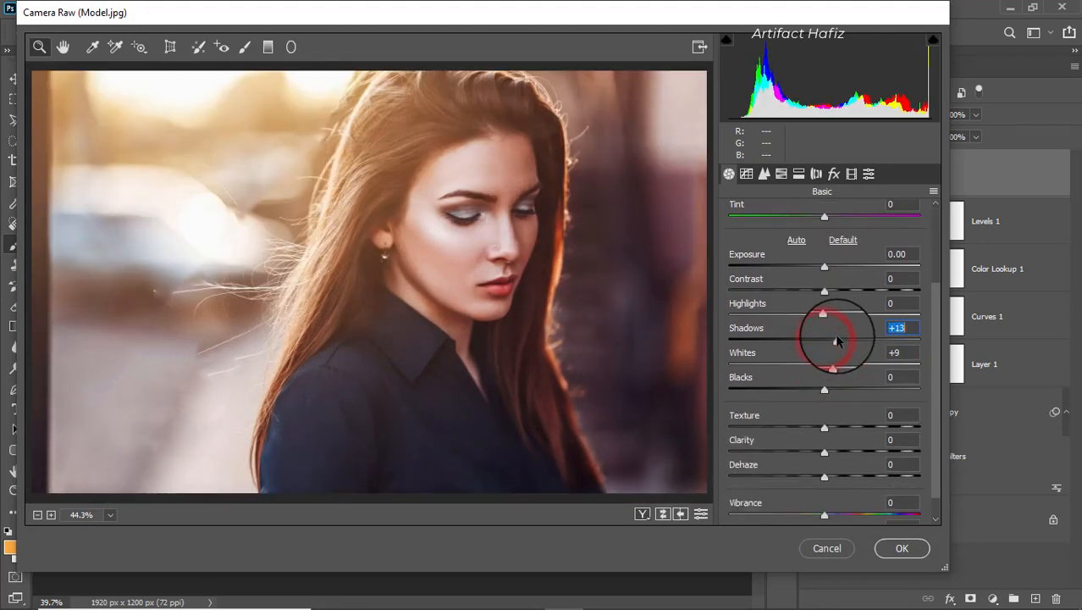
{"action": "left_click_drag", "start_coordinate": [819, 391], "coordinate": [811, 394]}
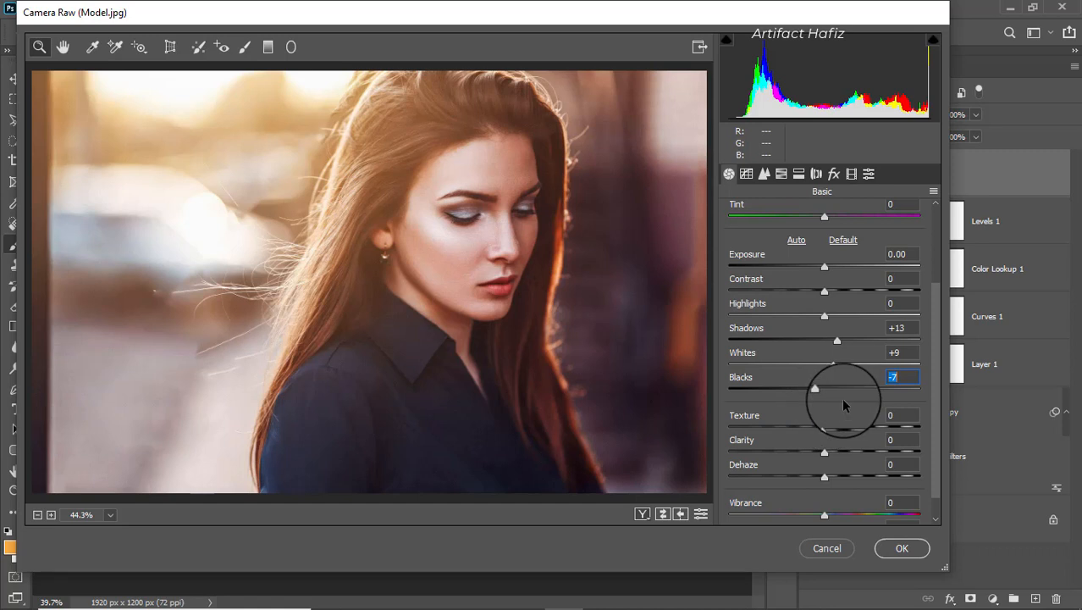
{"action": "scroll", "coordinate": [834, 398], "scroll_direction": "down", "scroll_amount": 1}
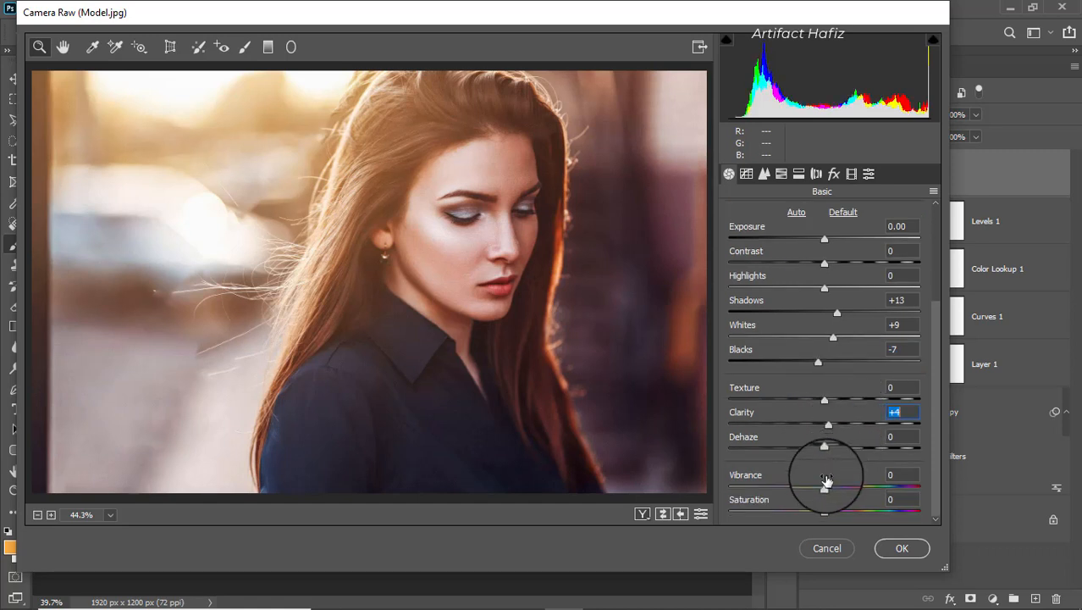
{"action": "scroll", "coordinate": [833, 474], "scroll_direction": "up", "scroll_amount": 5}
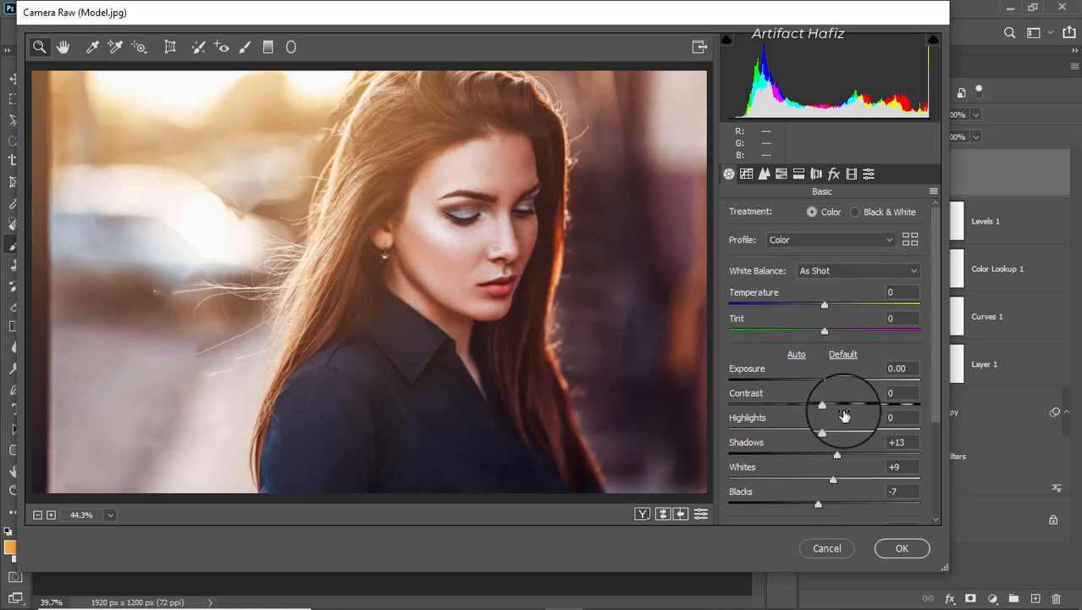
Step: Set Luminance noise reduction to 10, raise the Reds to +18 saturation and slightly higher luminance, and apply the Camera Raw filter
{"action": "left_click", "coordinate": [766, 175]}
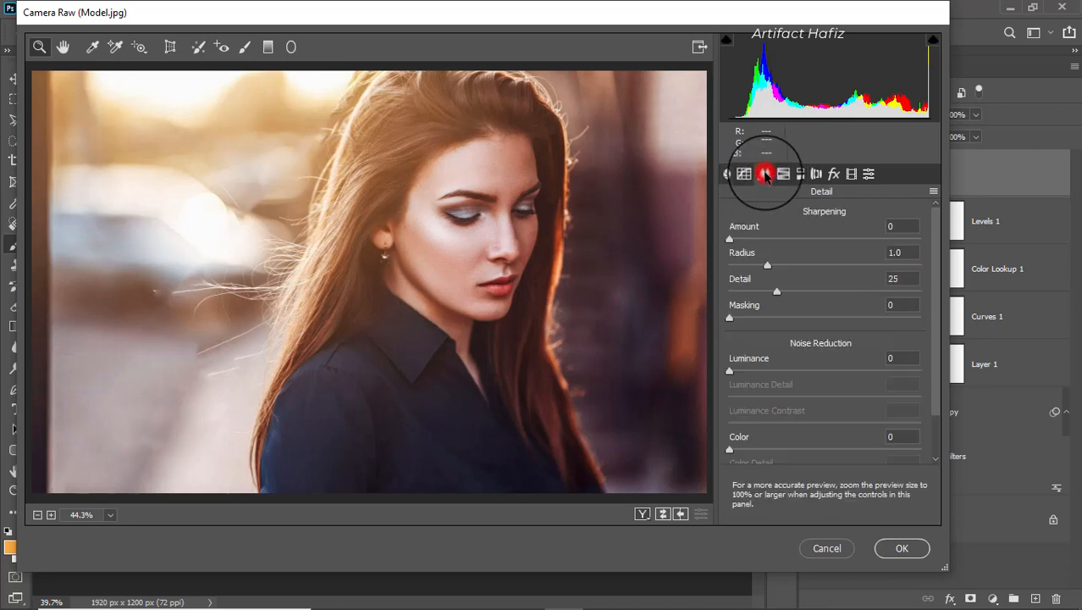
{"action": "left_click_drag", "start_coordinate": [729, 372], "coordinate": [748, 372]}
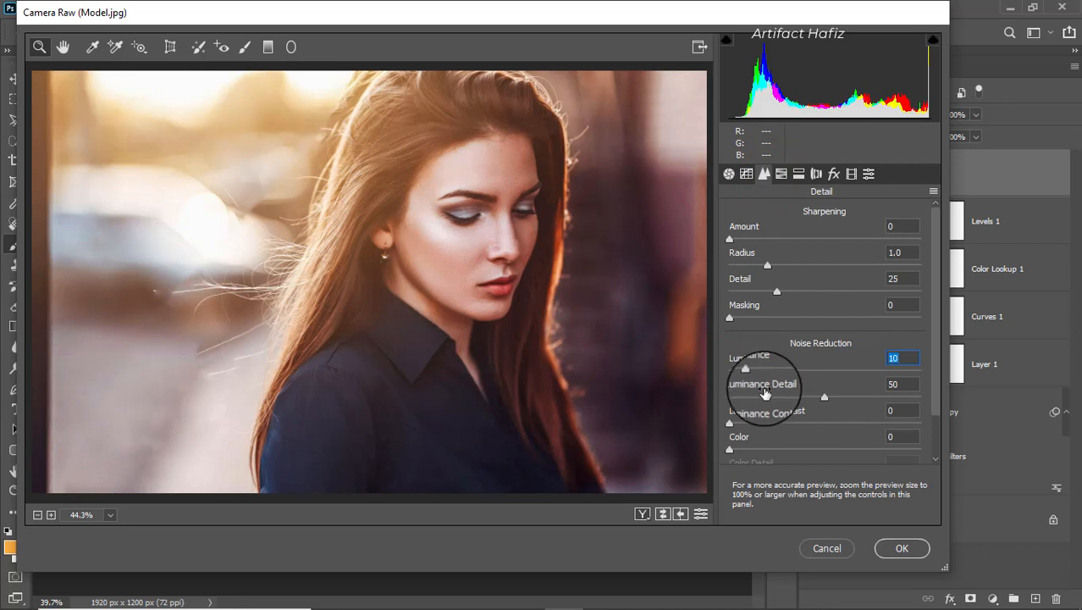
{"action": "left_click", "coordinate": [781, 174]}
{"action": "left_click", "coordinate": [793, 218]}
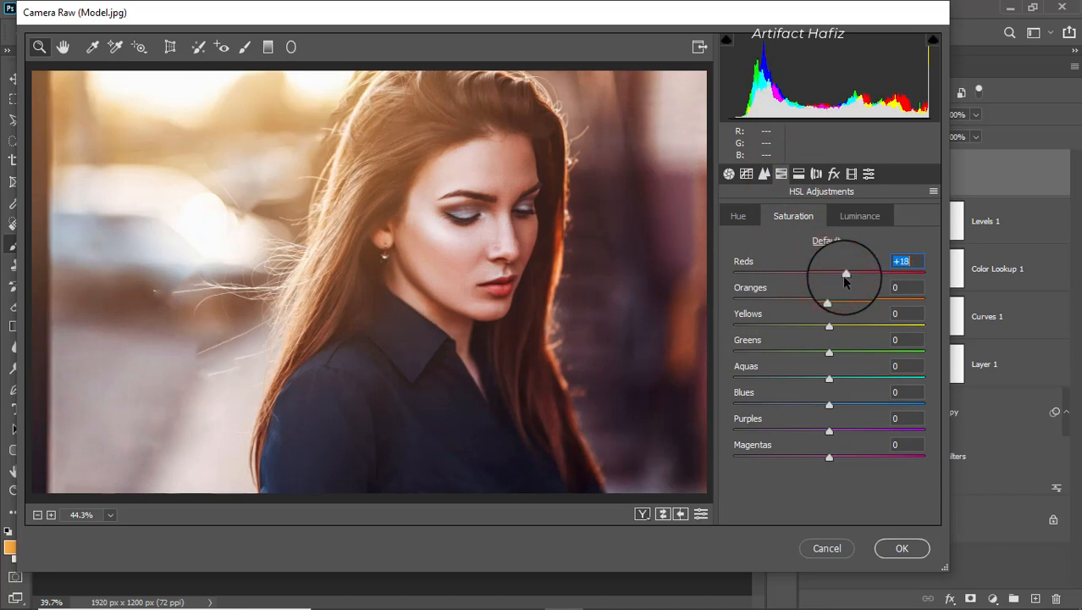
{"action": "left_click", "coordinate": [849, 216]}
{"action": "left_click_drag", "start_coordinate": [828, 272], "coordinate": [839, 278]}
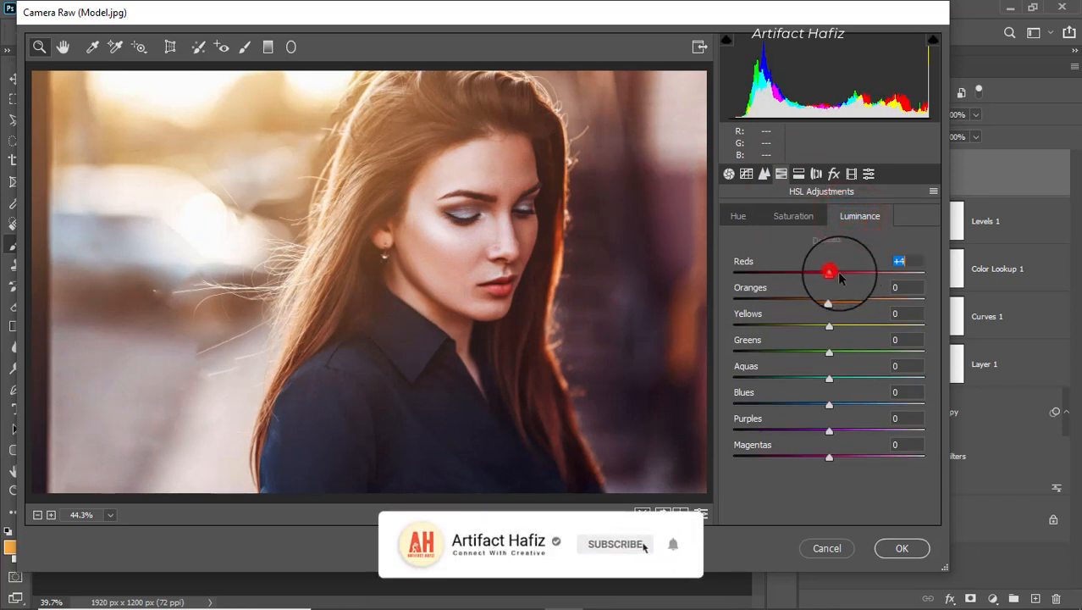
{"action": "left_click", "coordinate": [902, 547]}
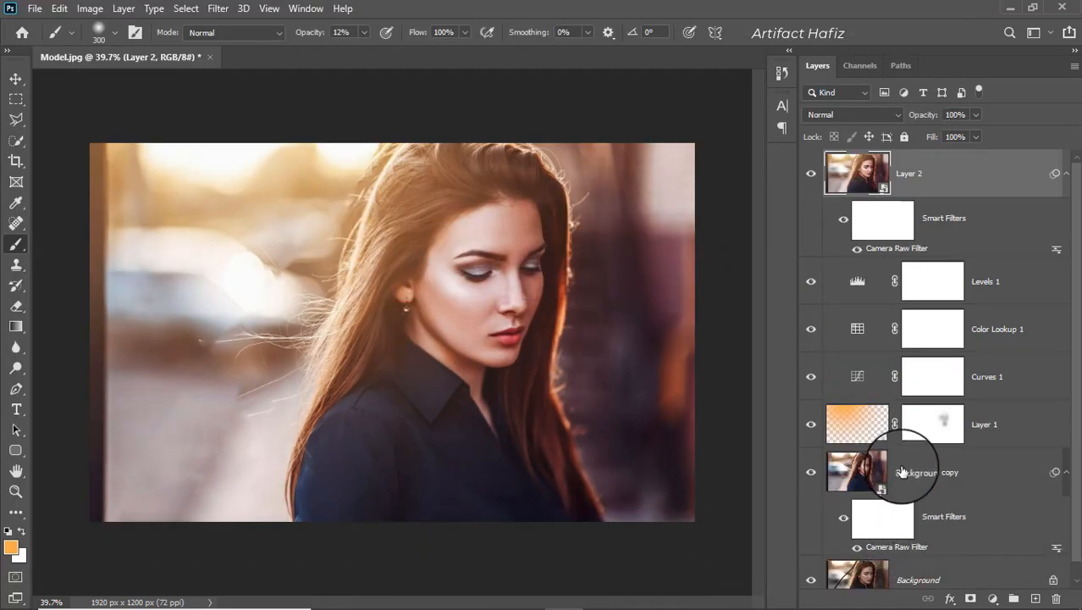
Step: Compare the finished retouch with the original photo by showing only the Background layer and restoring the others
{"action": "scroll", "coordinate": [902, 471], "scroll_direction": "down", "scroll_amount": 1}
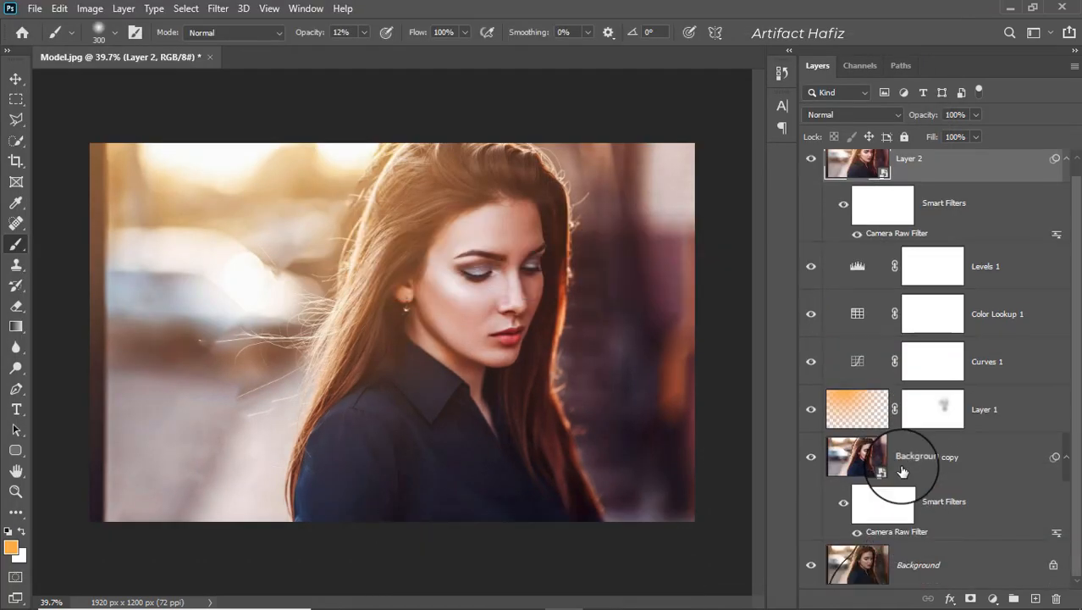
{"action": "left_click", "coordinate": [811, 565], "text": "alt"}
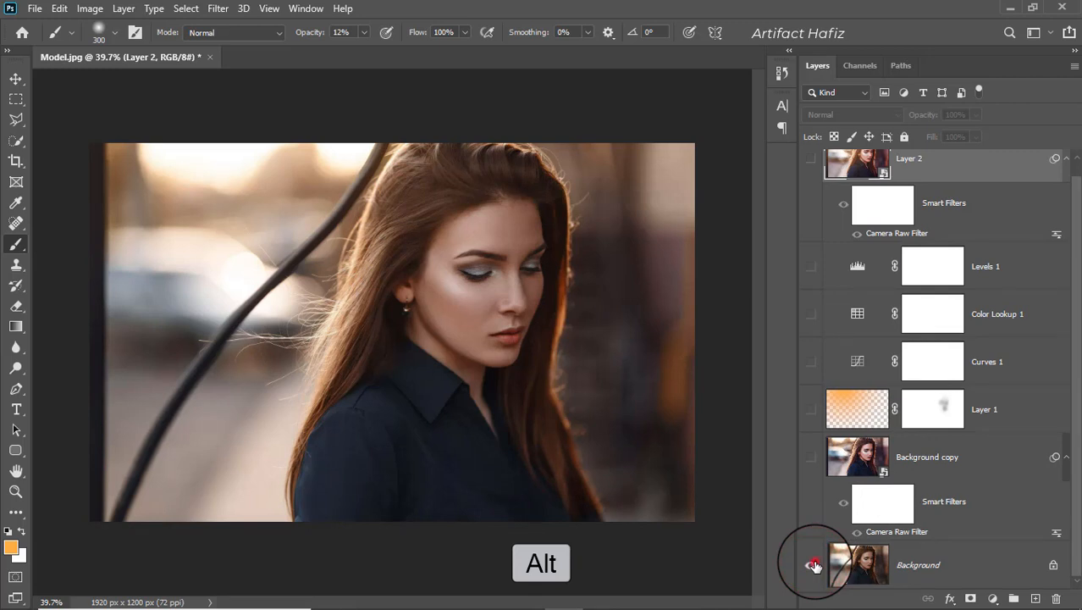
{"action": "left_click", "coordinate": [811, 565], "text": "alt"}
{"action": "left_click", "coordinate": [812, 565], "text": "alt"}
{"action": "left_click", "coordinate": [812, 564], "text": "alt"}
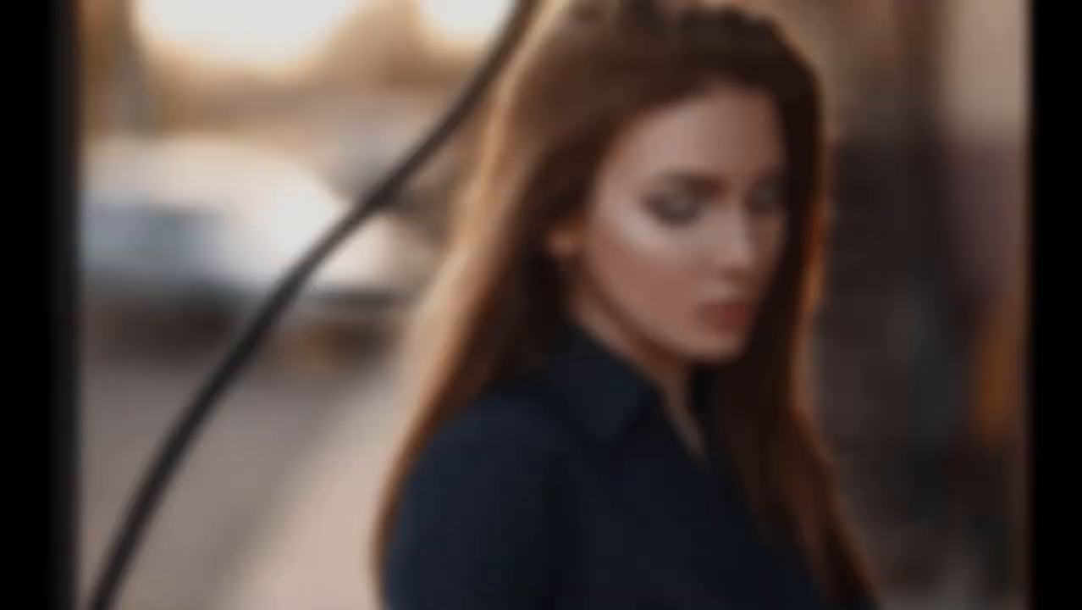